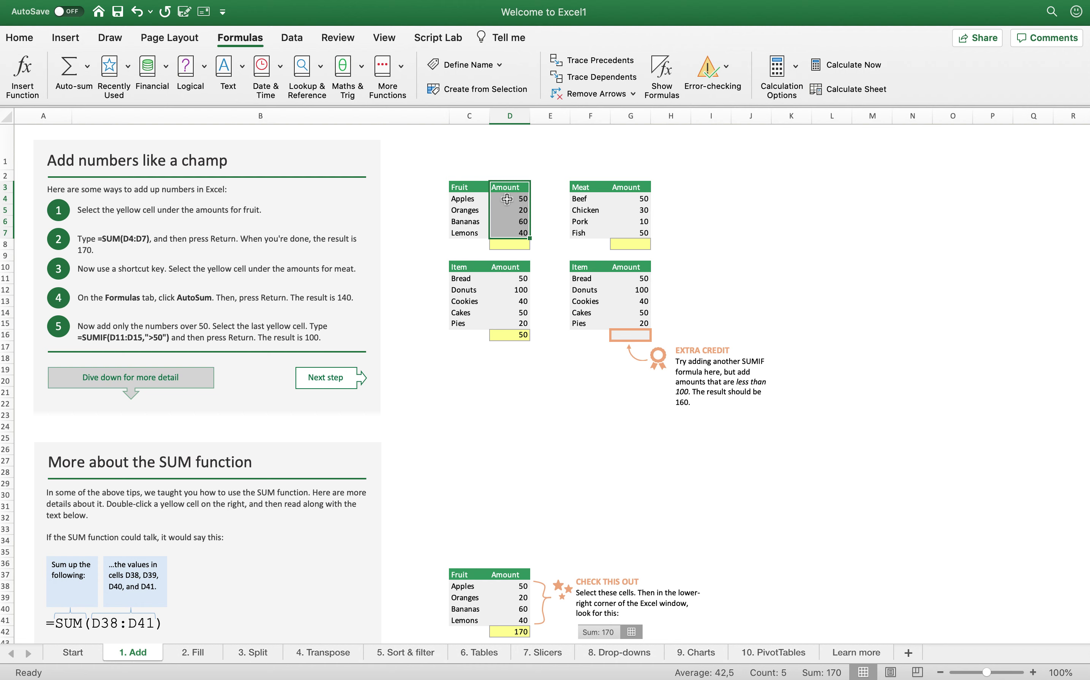
{"action": "left_click_drag", "start_coordinate": [503, 199], "coordinate": [507, 234]}
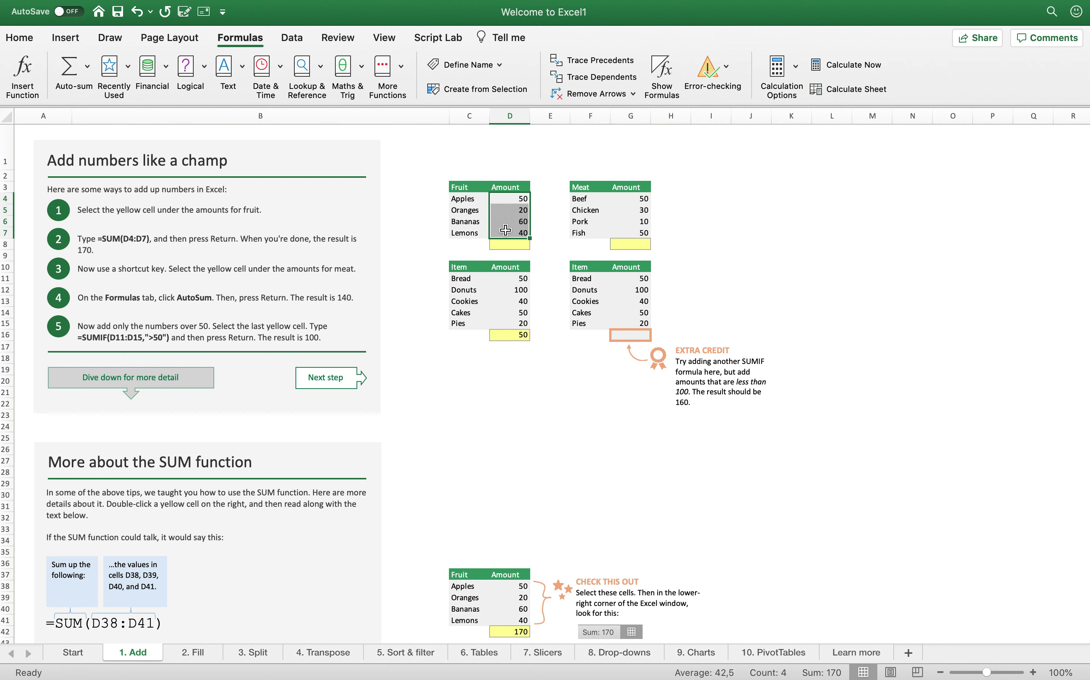
{"action": "left_click", "coordinate": [508, 243]}
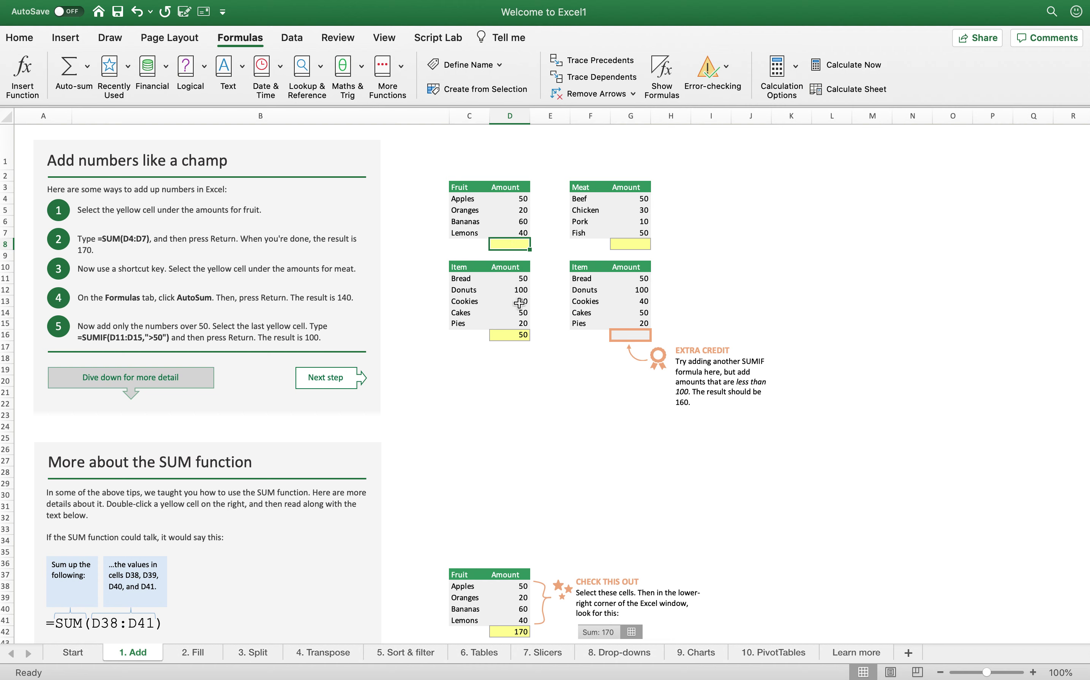
{"action": "left_click", "coordinate": [554, 367]}
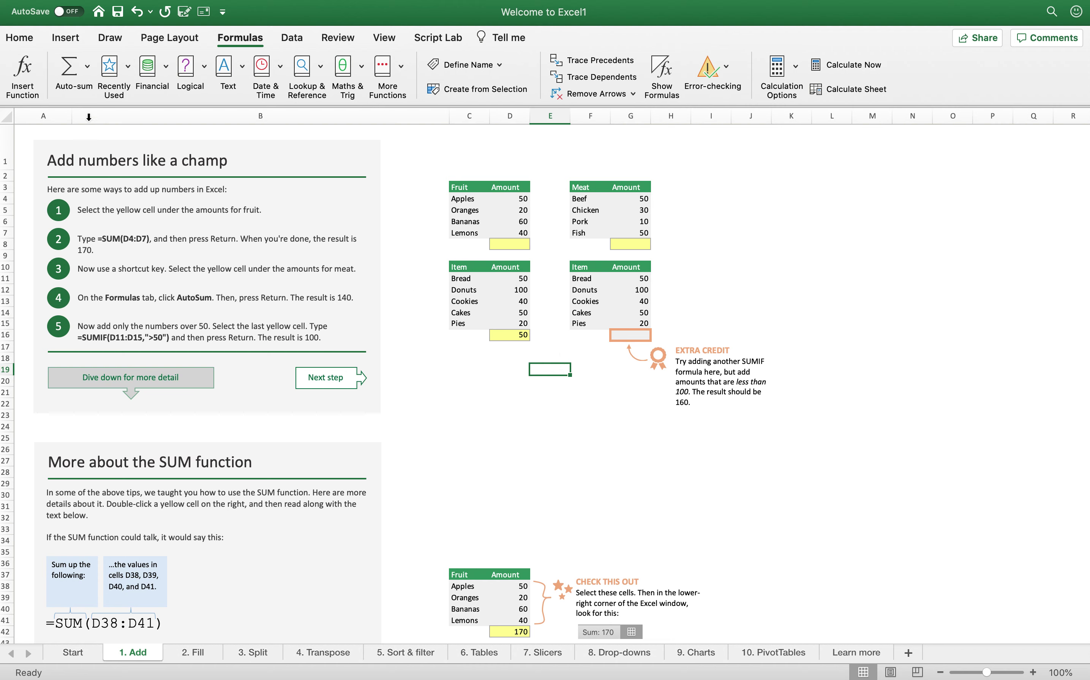
{"action": "left_click", "coordinate": [21, 39]}
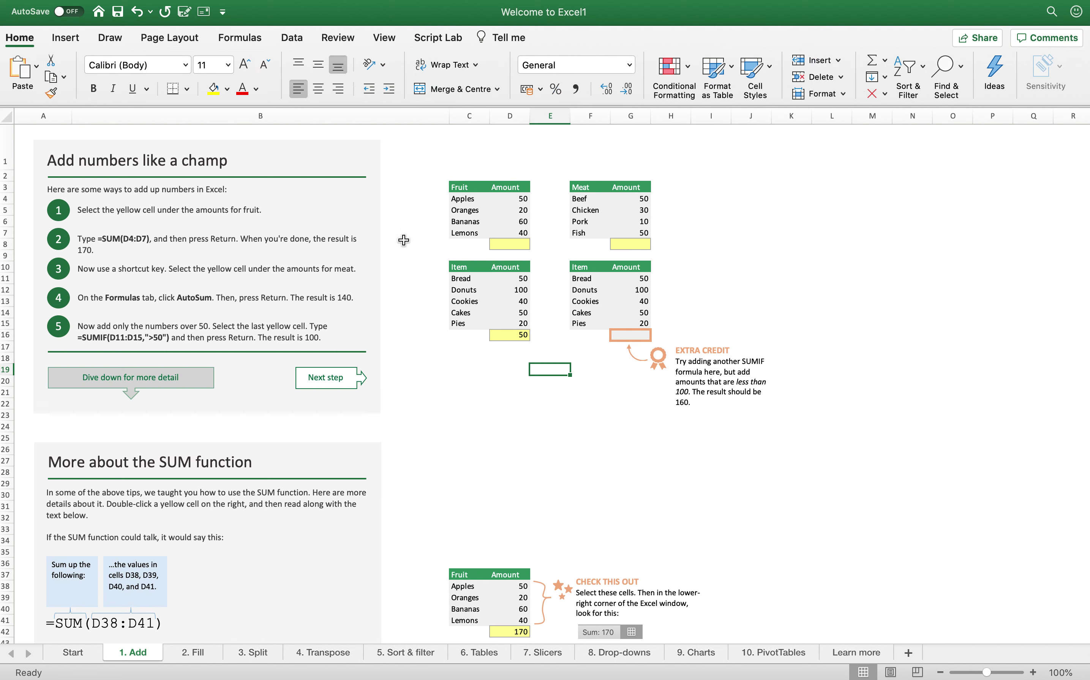
{"action": "left_click", "coordinate": [248, 43]}
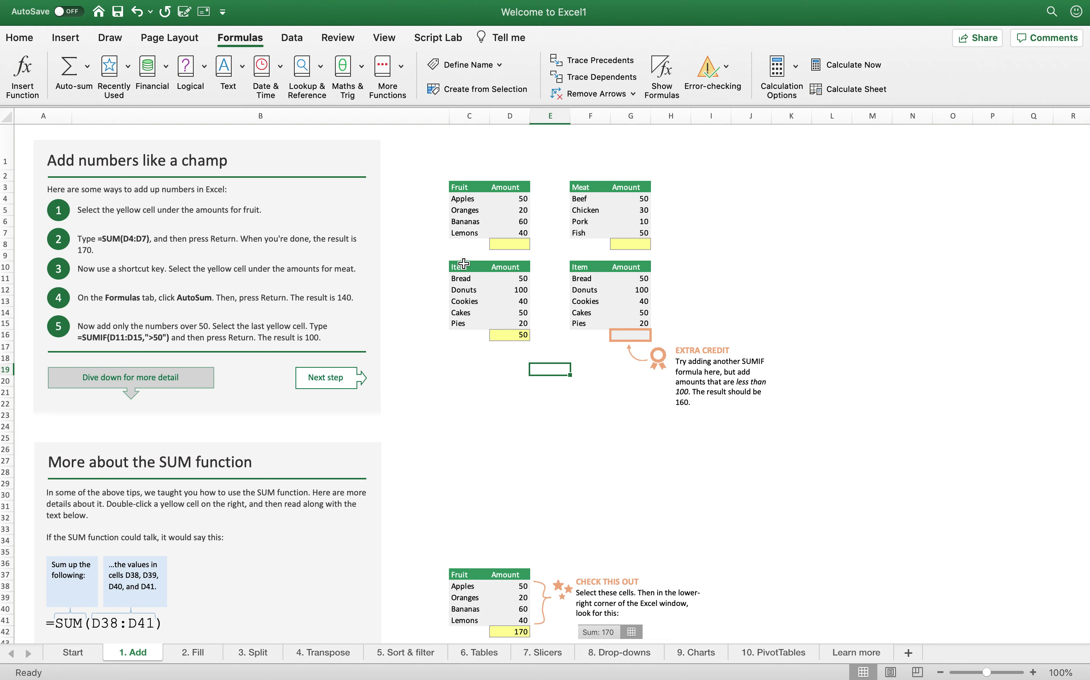
Label the row below Lemons in the fruit table as "Total" in cell C8
{"action": "left_click", "coordinate": [502, 249]}
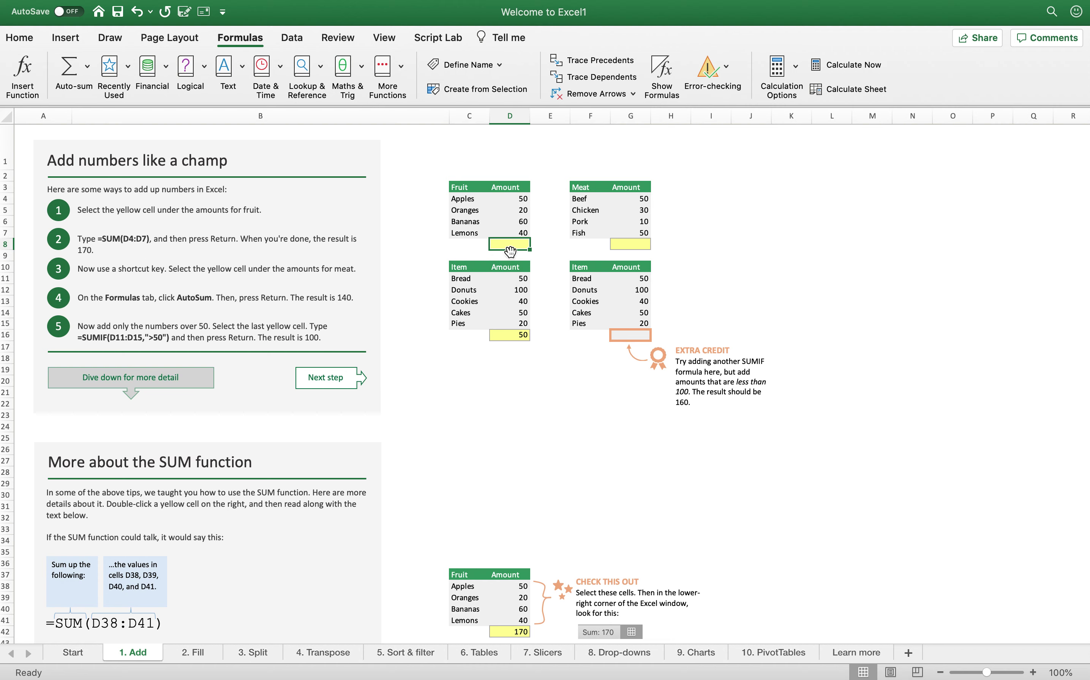
{"action": "left_click", "coordinate": [467, 246]}
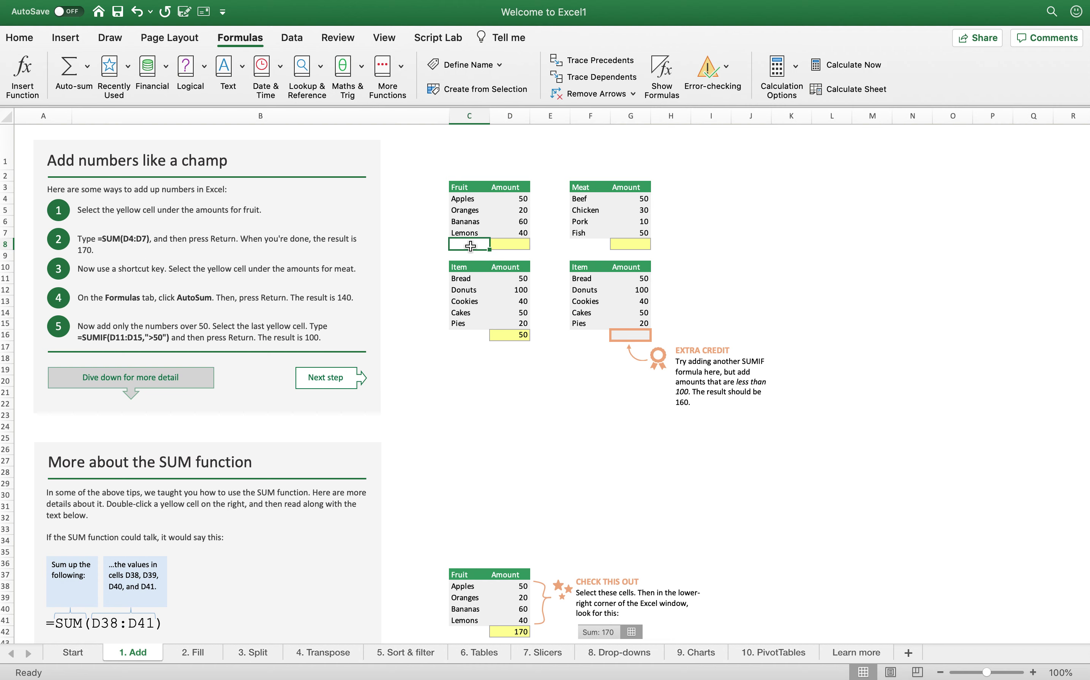
{"action": "type", "text": "Total"}
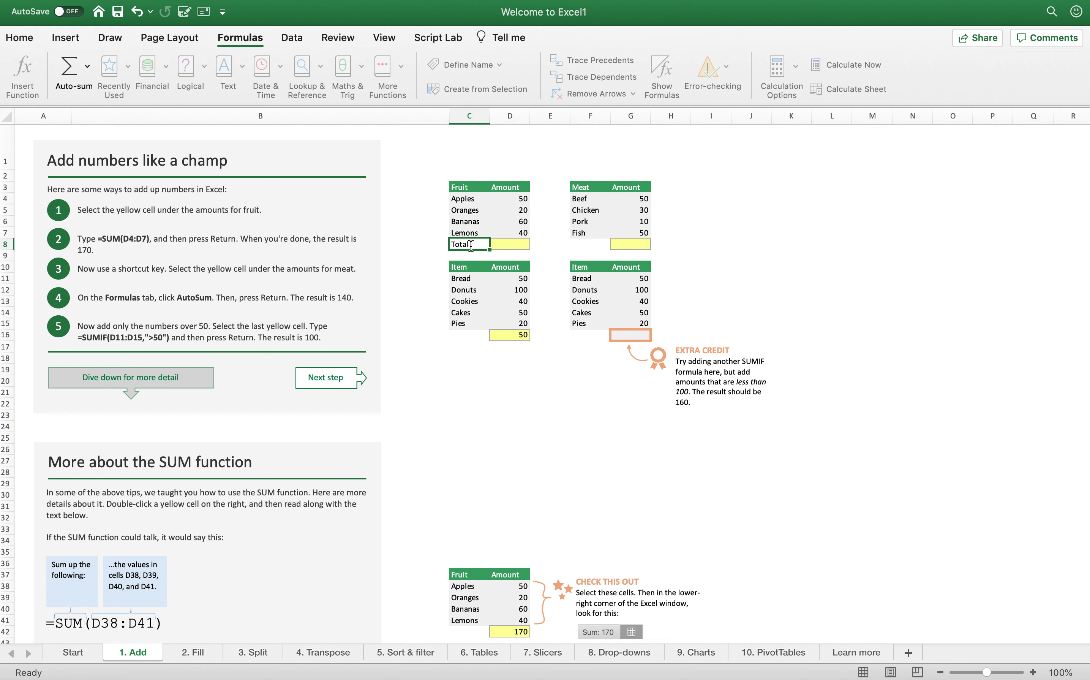
{"action": "key", "text": "Tab"}
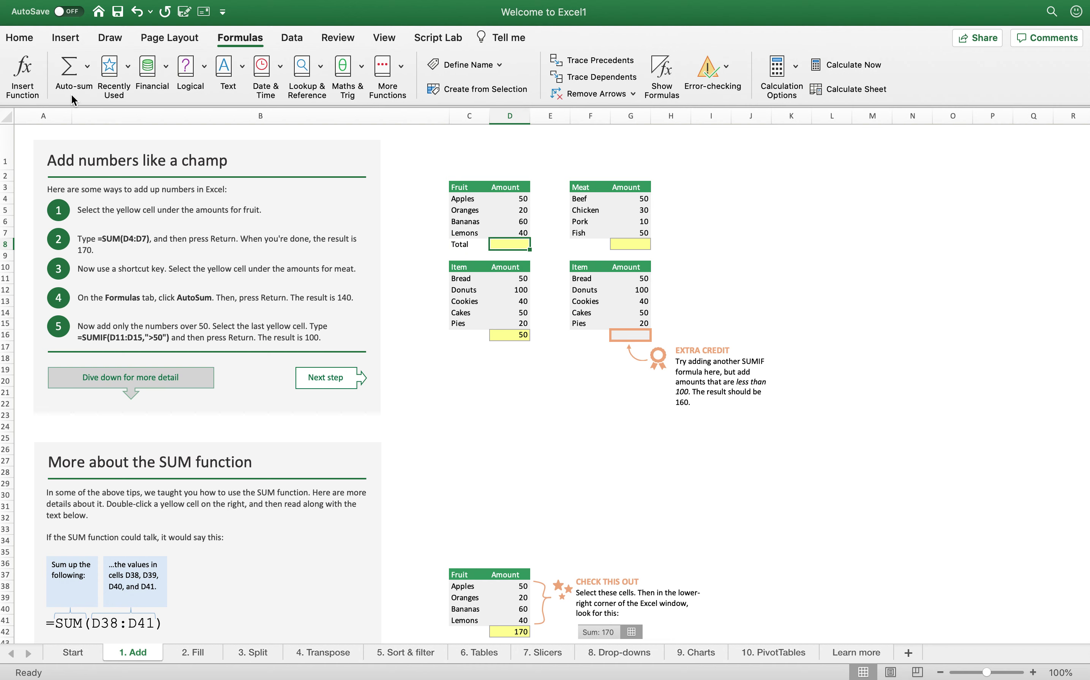
Add up the fruit amounts D4:D7 in the yellow cell D8 with AutoSum
{"action": "left_click", "coordinate": [35, 39]}
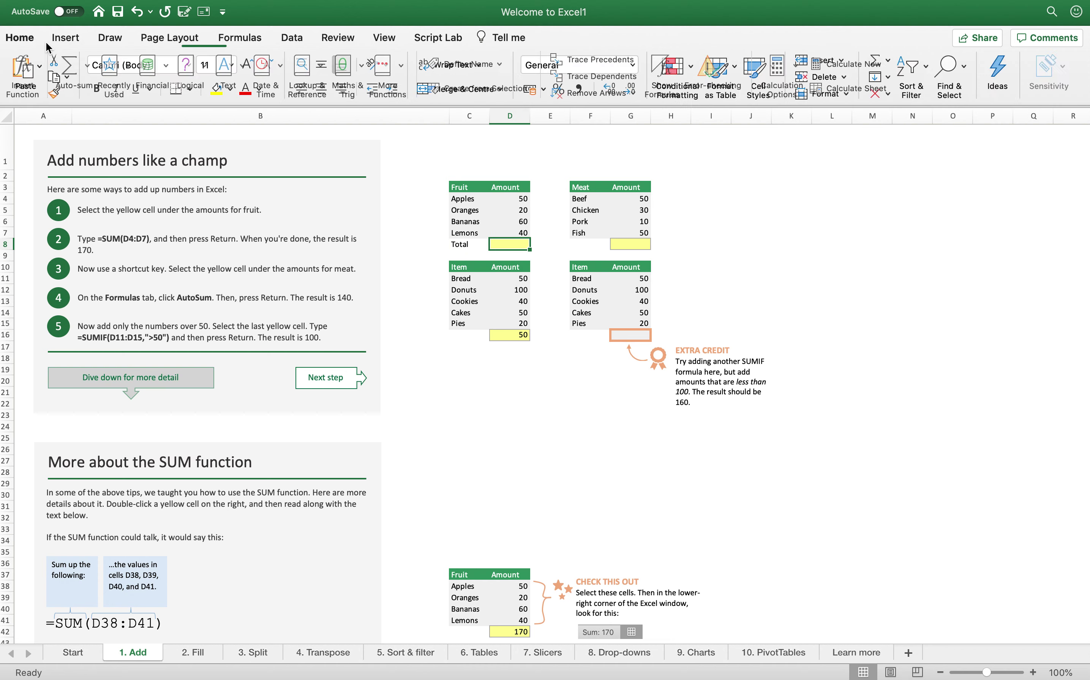
{"action": "left_click", "coordinate": [234, 39]}
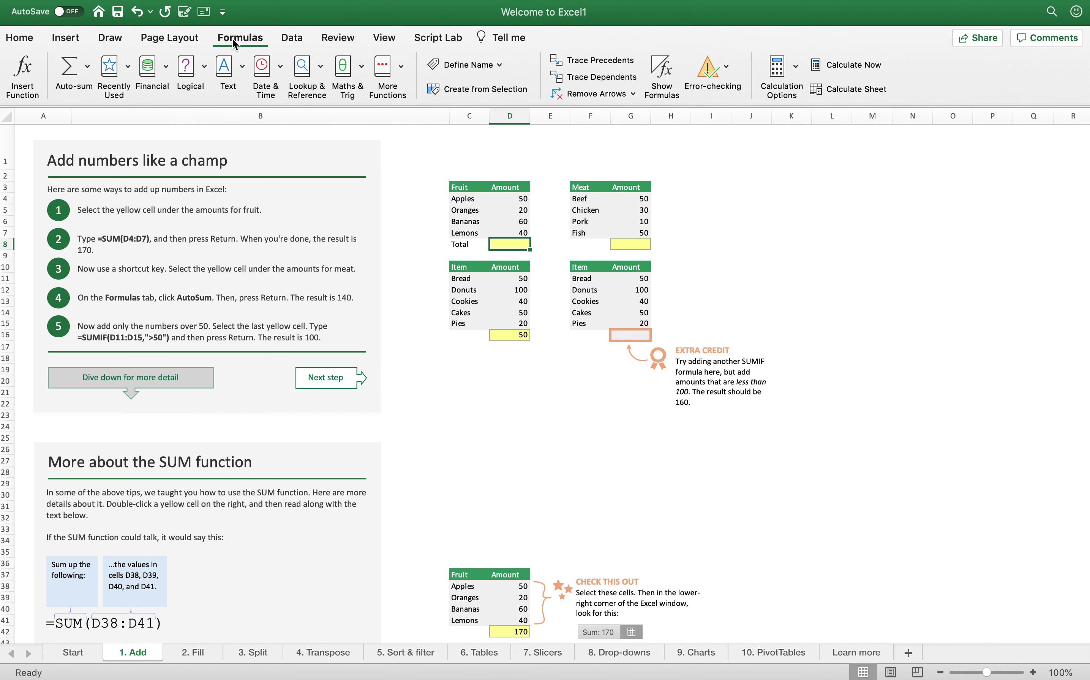
{"action": "left_click", "coordinate": [69, 69]}
{"action": "key", "text": "Return"}
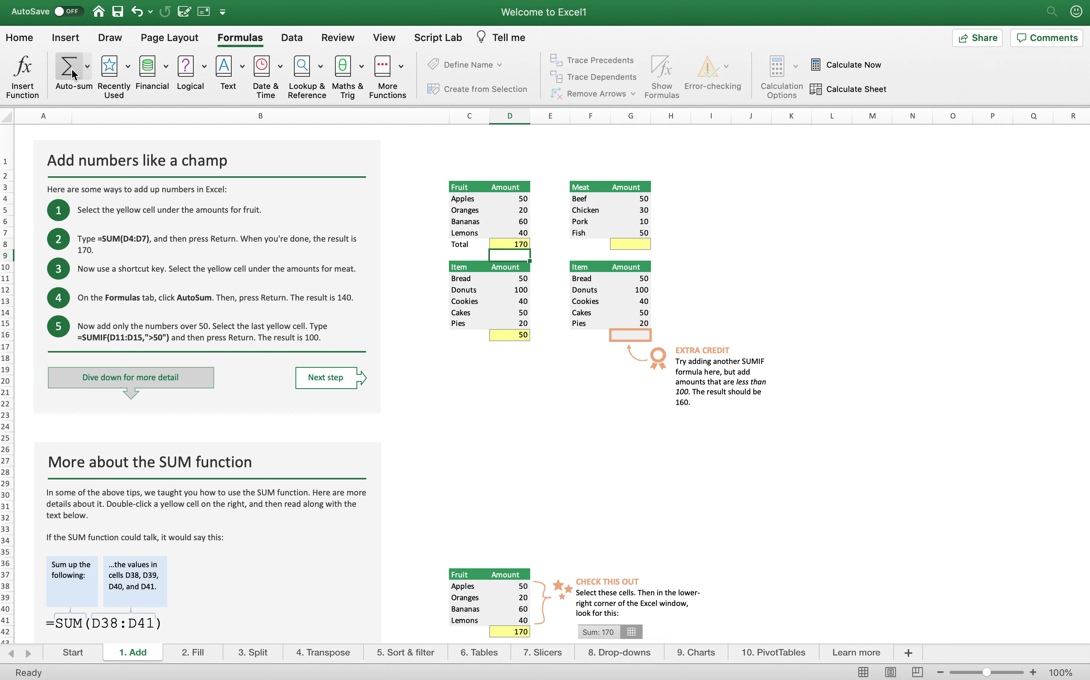
Review the SUM syntax on the PowerPoint slide and compare it with the fruit amounts D4:D7 in the Excel sheet
{"action": "left_click", "coordinate": [516, 245]}
{"action": "key", "text": "super+Tab"}
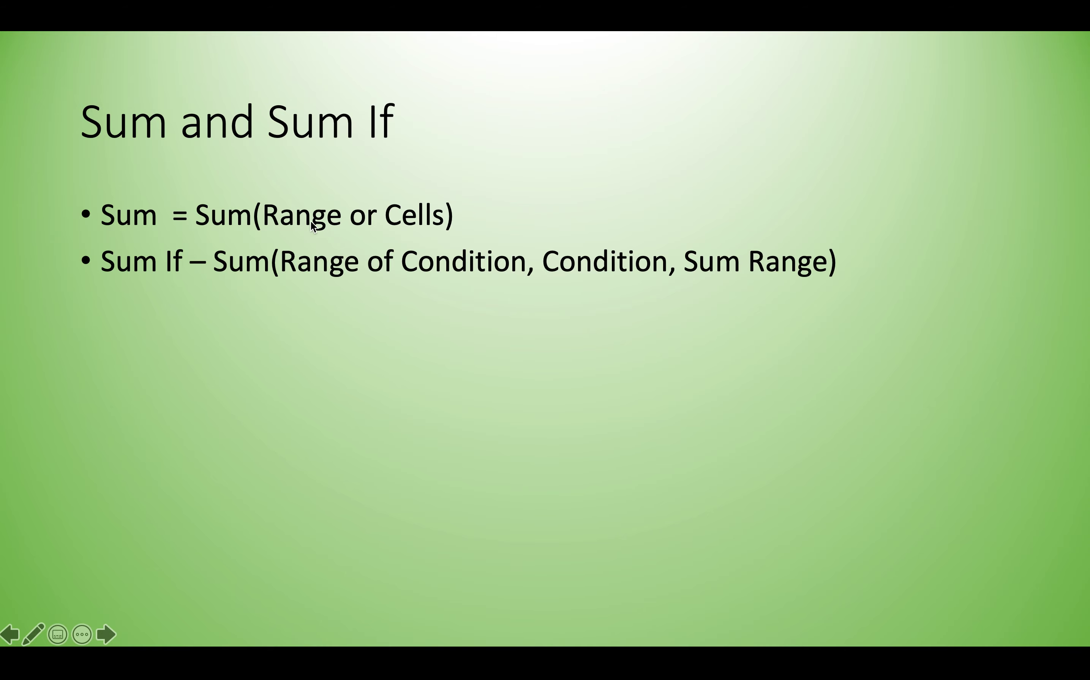
{"action": "key", "text": "super+Tab"}
{"action": "key", "text": "super+Tab"}
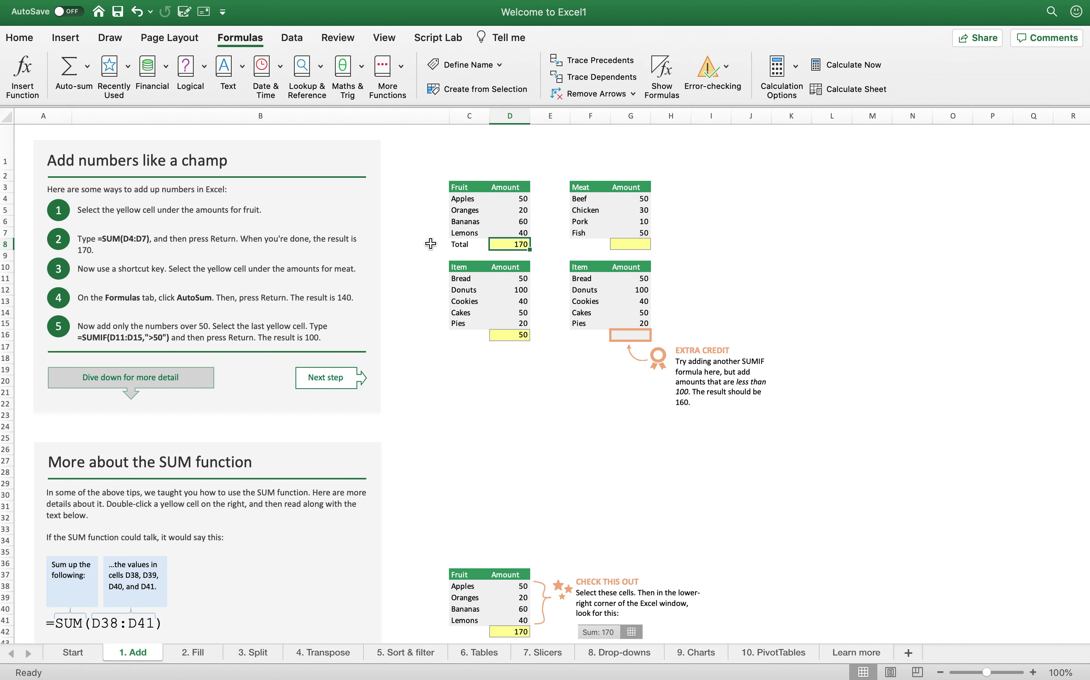
{"action": "left_click_drag", "start_coordinate": [519, 200], "coordinate": [518, 233]}
Change the fruit total formula in D8 to =SUM(D4;D5), adding only the individual Apples and Oranges cells
{"action": "left_click", "coordinate": [516, 245]}
{"action": "key", "text": "F2"}
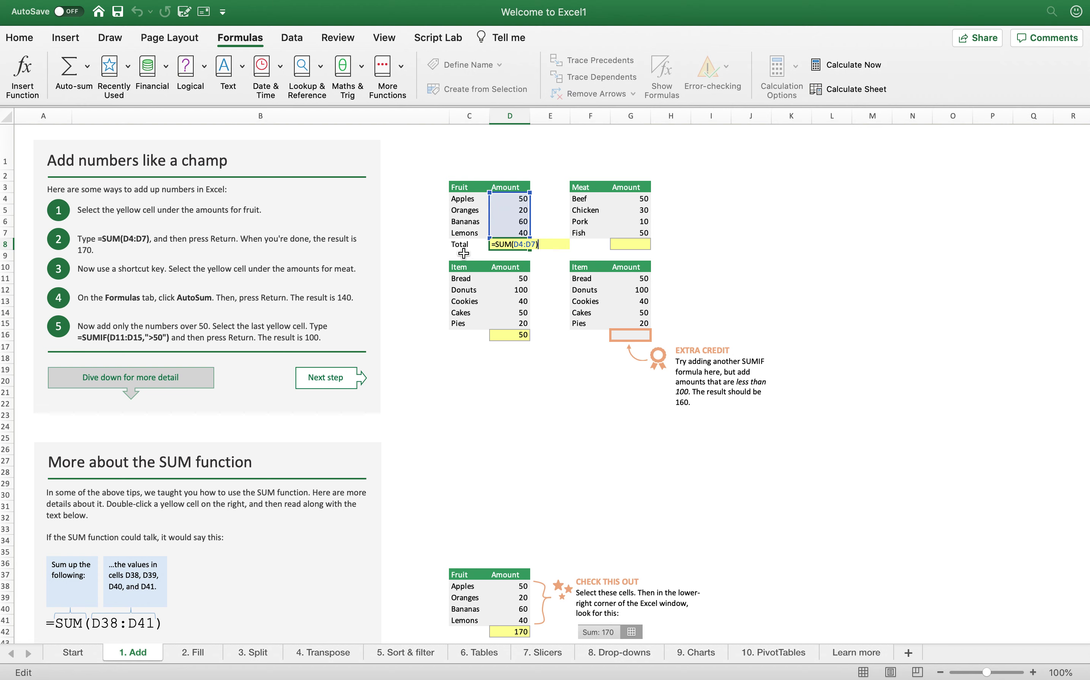
{"action": "left_click", "coordinate": [537, 244]}
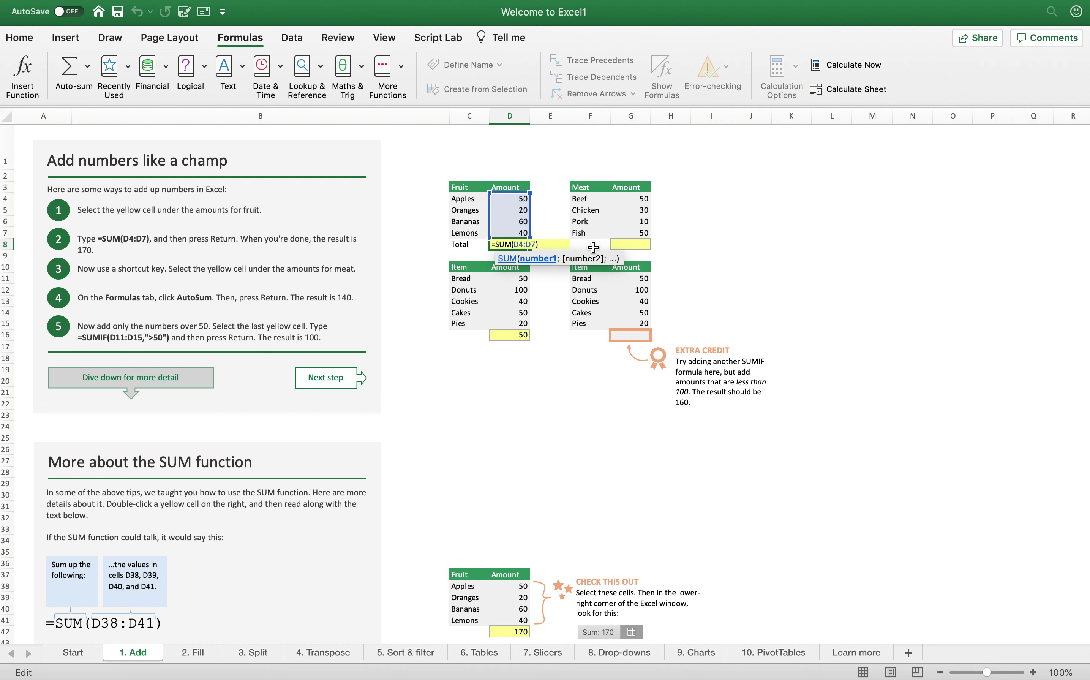
{"action": "key", "text": "BackSpace"}
{"action": "key", "text": "BackSpace"}
{"action": "key", "text": "BackSpace"}
{"action": "key", "text": "BackSpace"}
{"action": "key", "text": "BackSpace"}
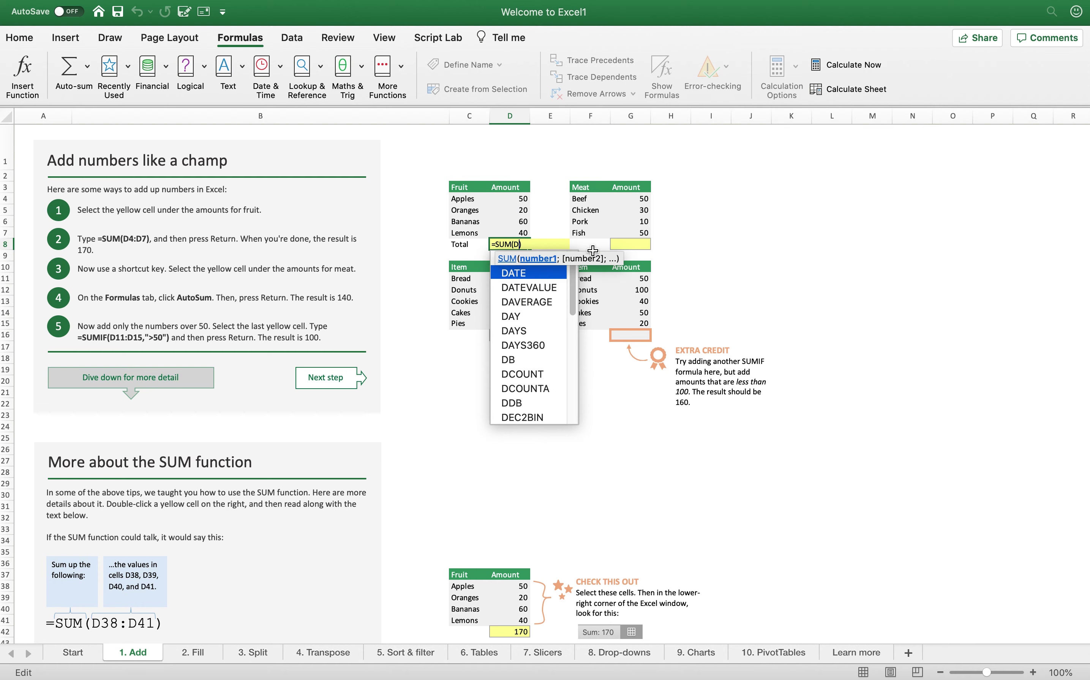
{"action": "left_click", "coordinate": [524, 199]}
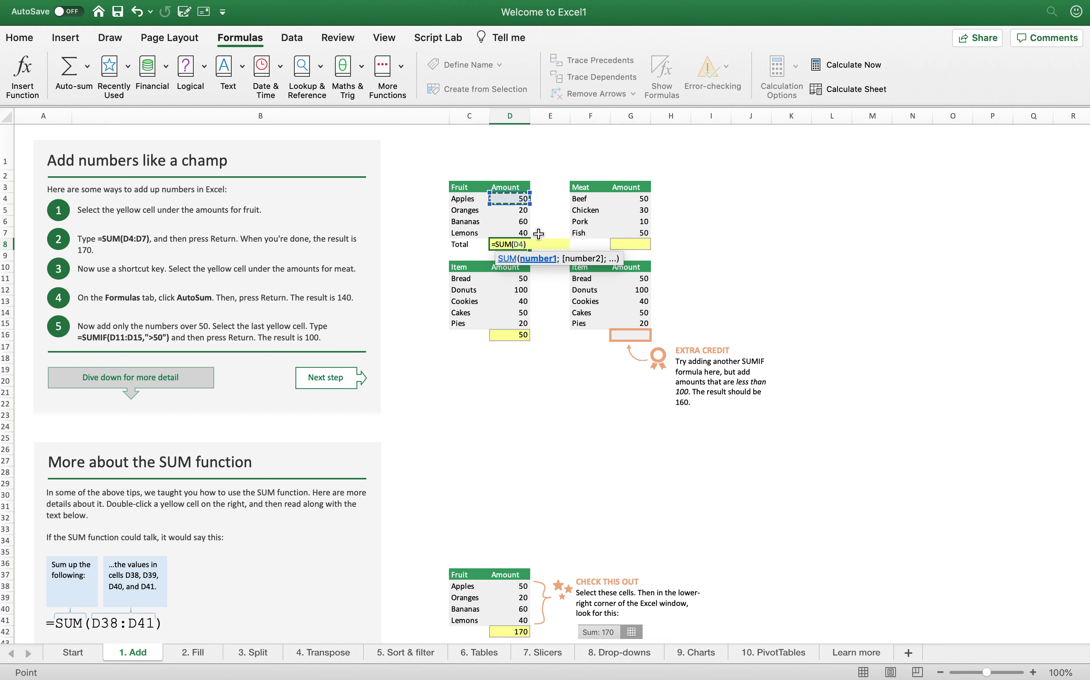
{"action": "type", "text": ";"}
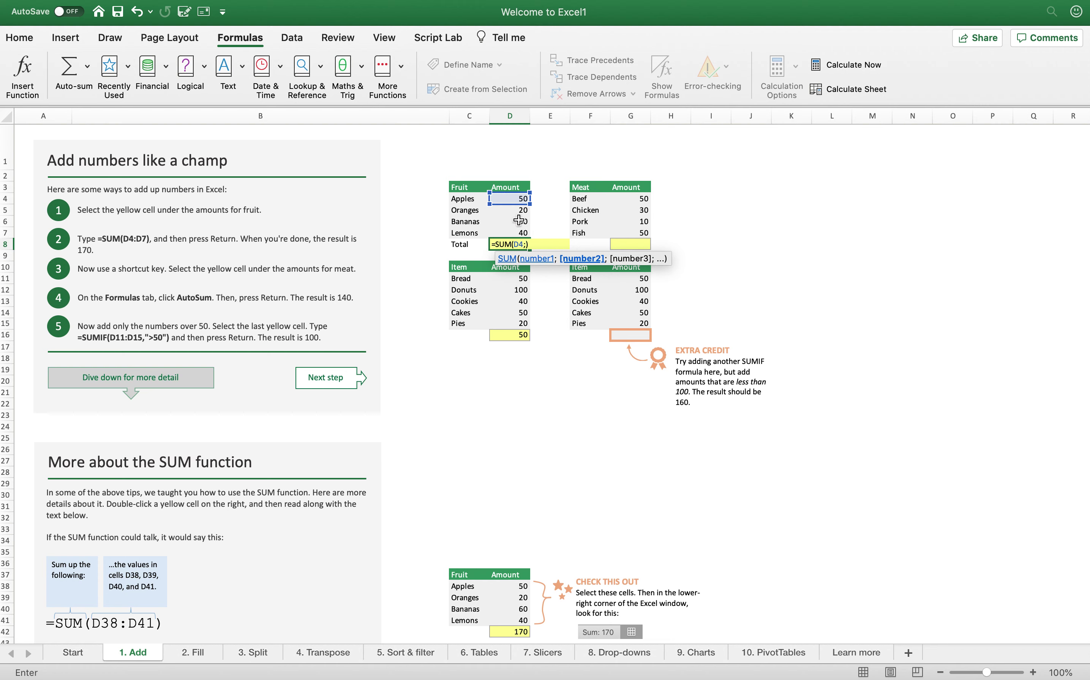
{"action": "left_click", "coordinate": [521, 212]}
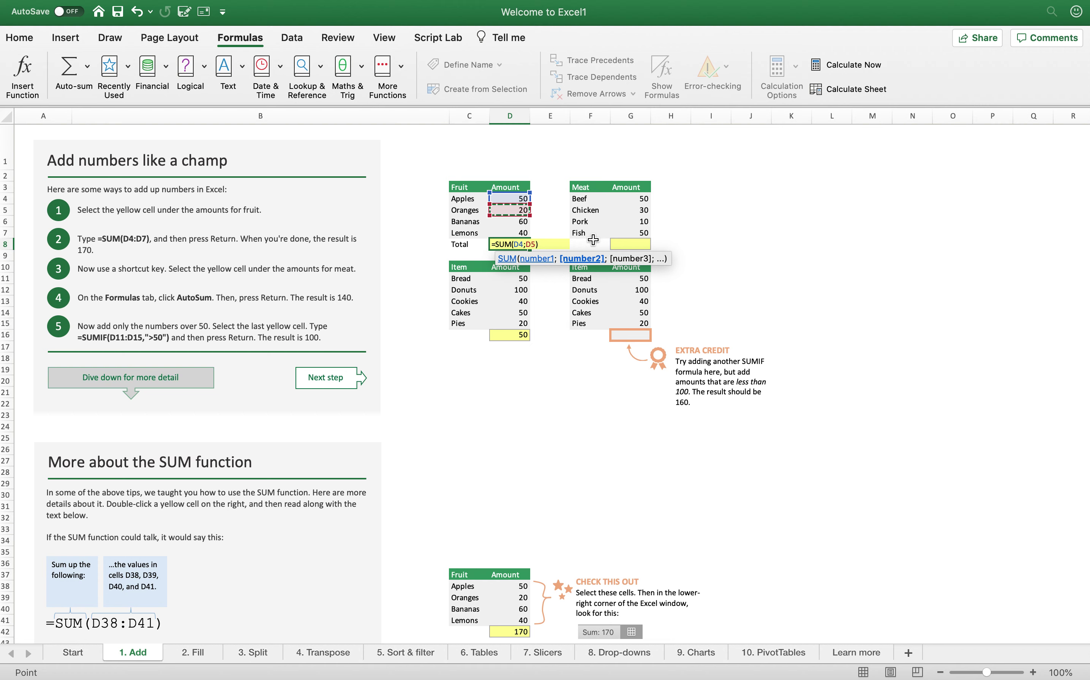
{"action": "key", "text": "Return"}
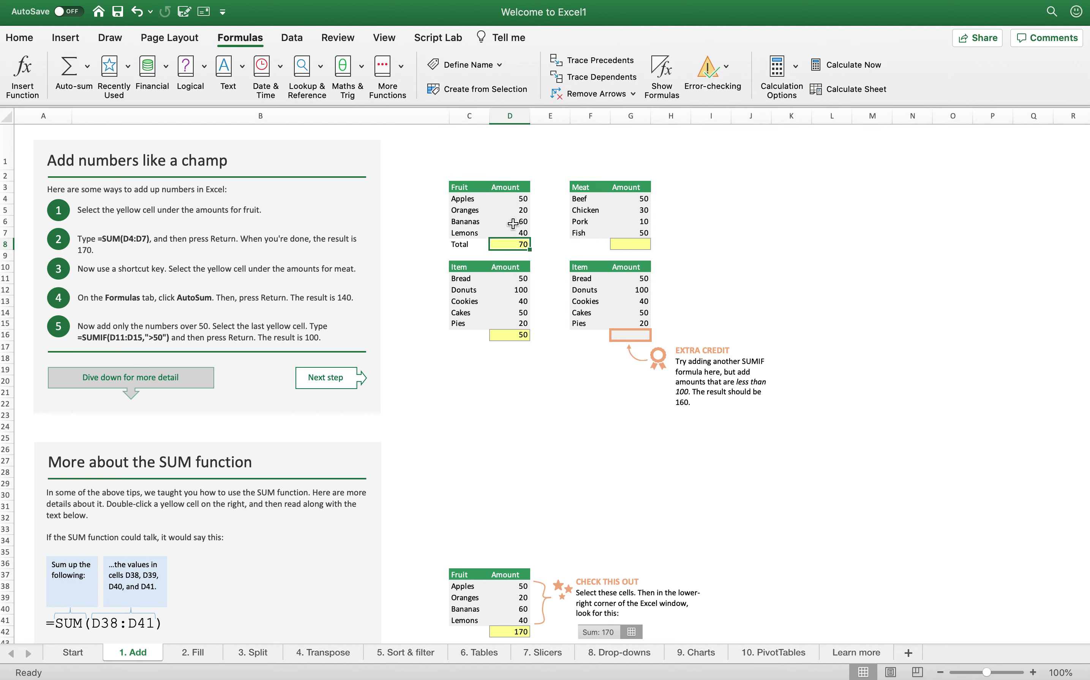
Check the summed cells D4:D5, read the Sum and Sum If syntax on the PowerPoint slide, and return to the Excel sheet
{"action": "left_click_drag", "start_coordinate": [521, 199], "coordinate": [520, 210]}
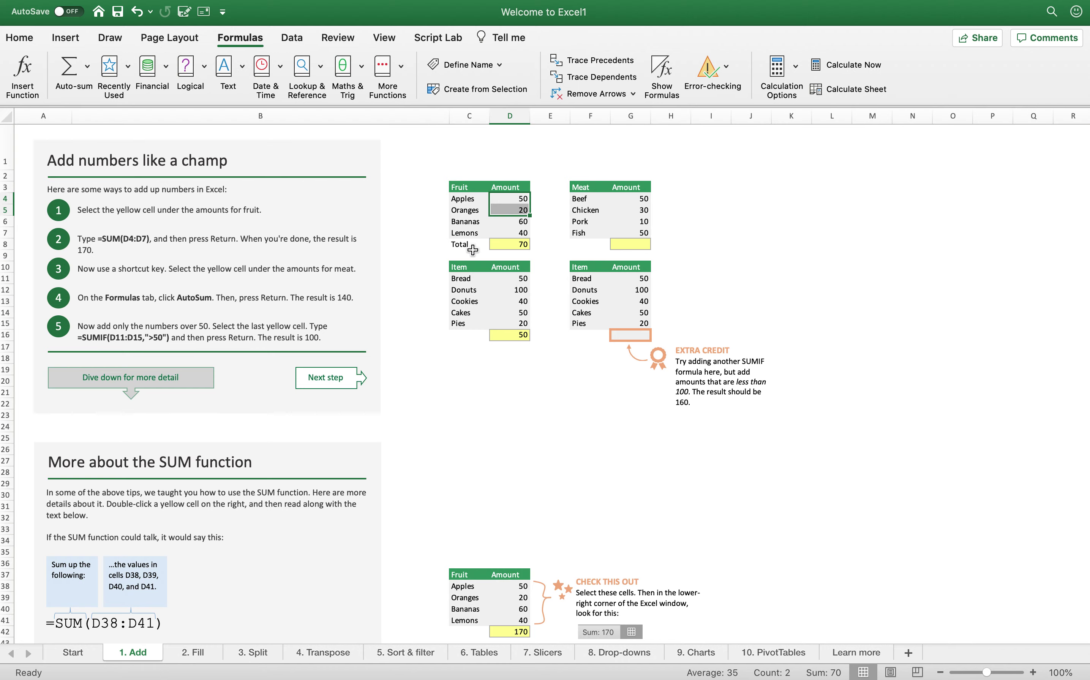
{"action": "key", "text": "super+Tab"}
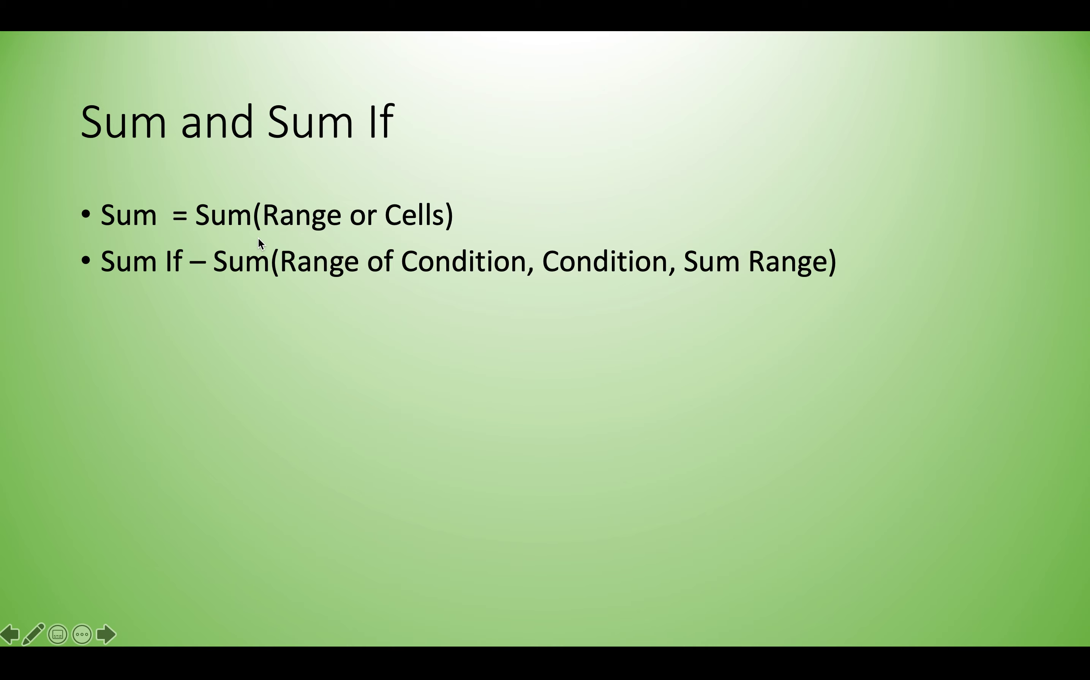
{"action": "key", "text": "super+Tab"}
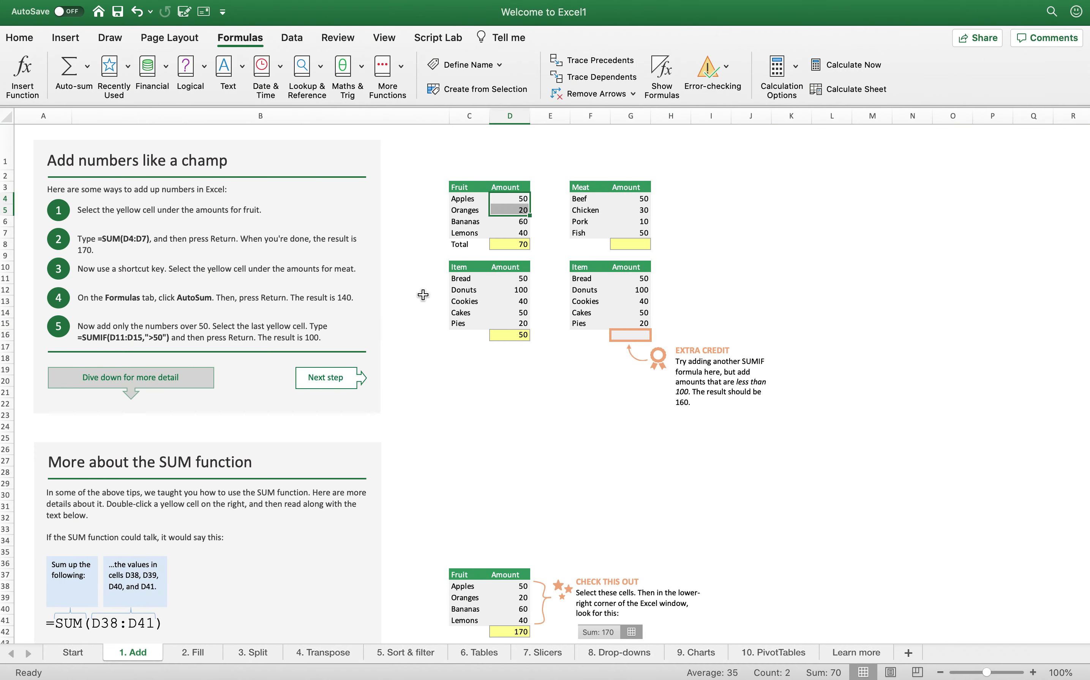
{"action": "key", "text": "super+Tab"}
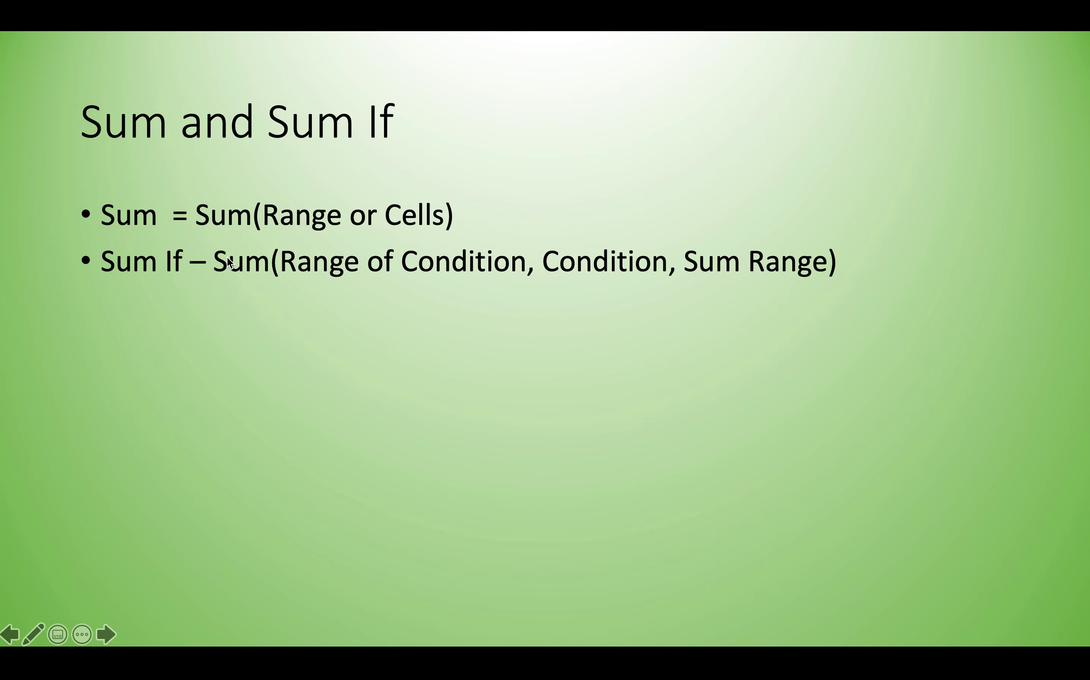
{"action": "key", "text": "ctrl+Right"}
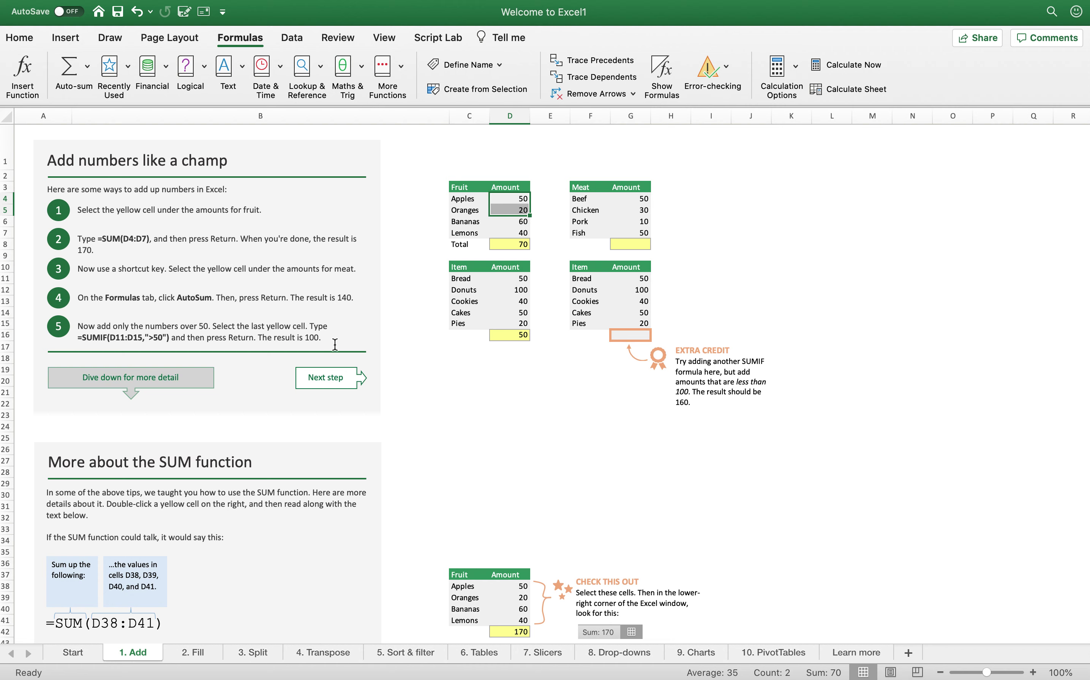
Clear cell D16 below the first item table and review the table's items and amounts in C10:D15
{"action": "left_click", "coordinate": [516, 340]}
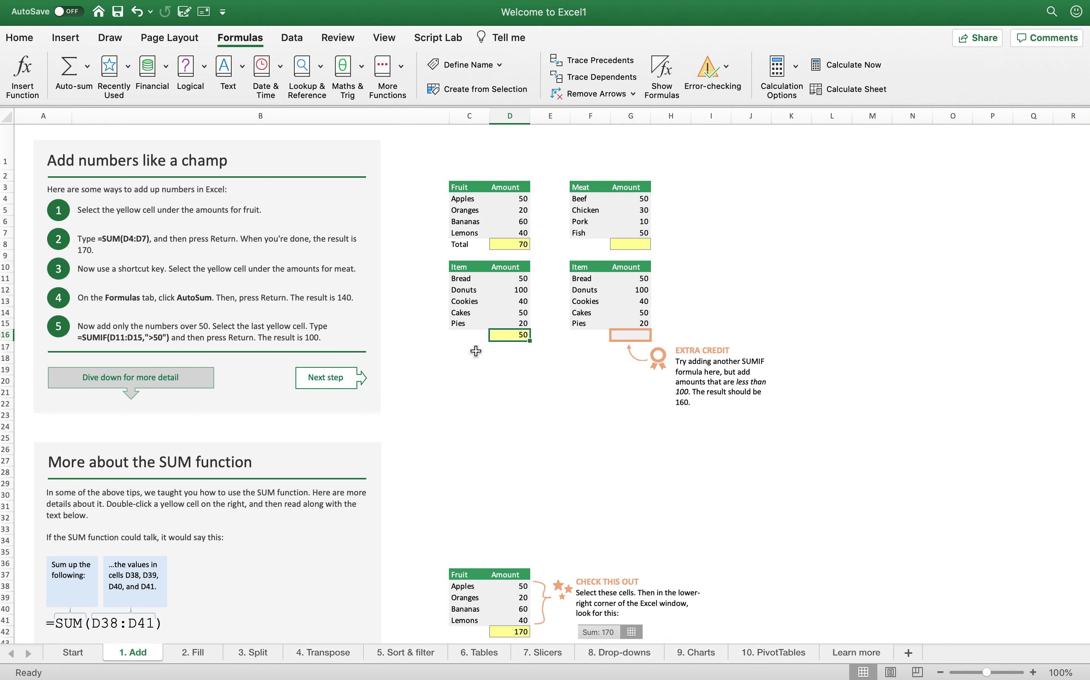
{"action": "key", "text": "Delete"}
{"action": "left_click_drag", "start_coordinate": [457, 267], "coordinate": [504, 324]}
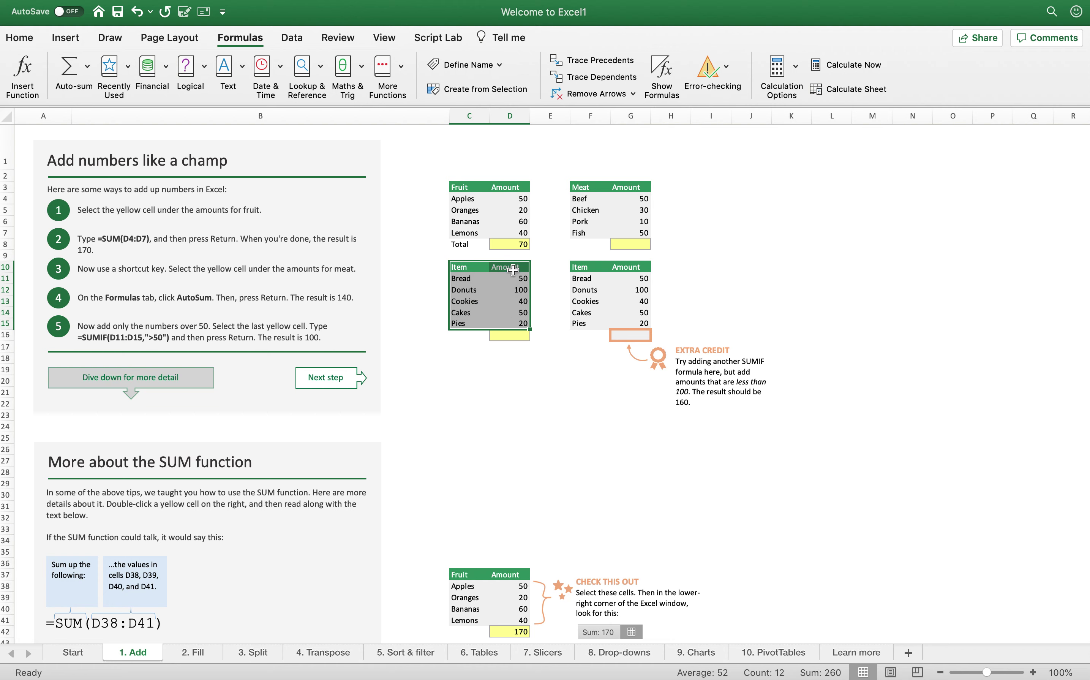
{"action": "left_click_drag", "start_coordinate": [513, 269], "coordinate": [514, 318]}
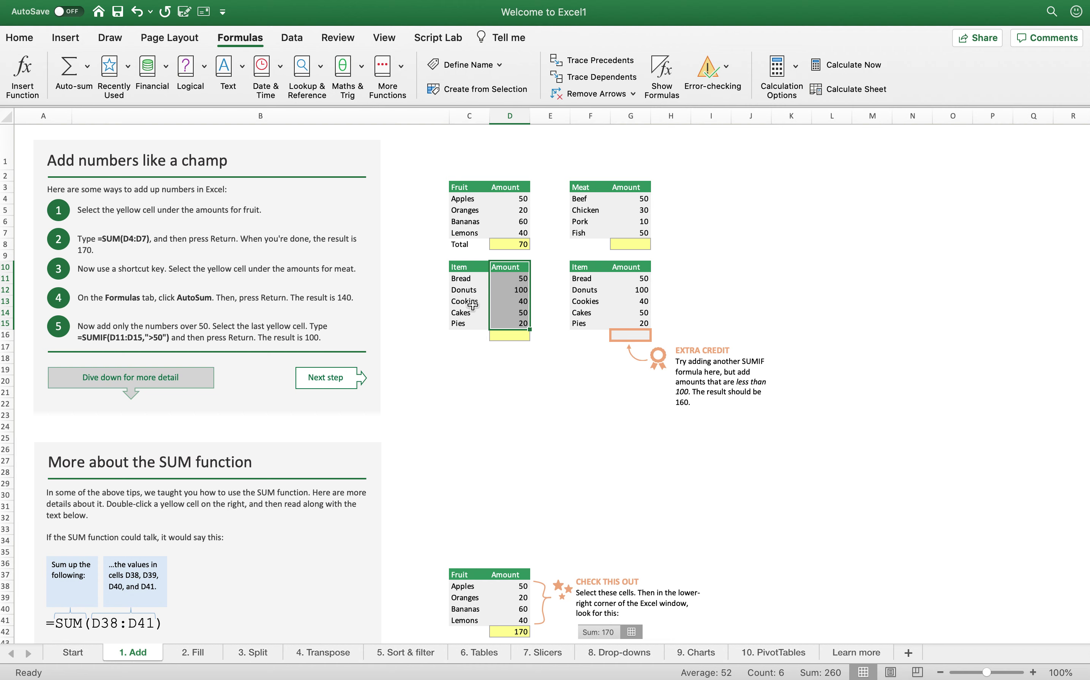
{"action": "left_click", "coordinate": [467, 282]}
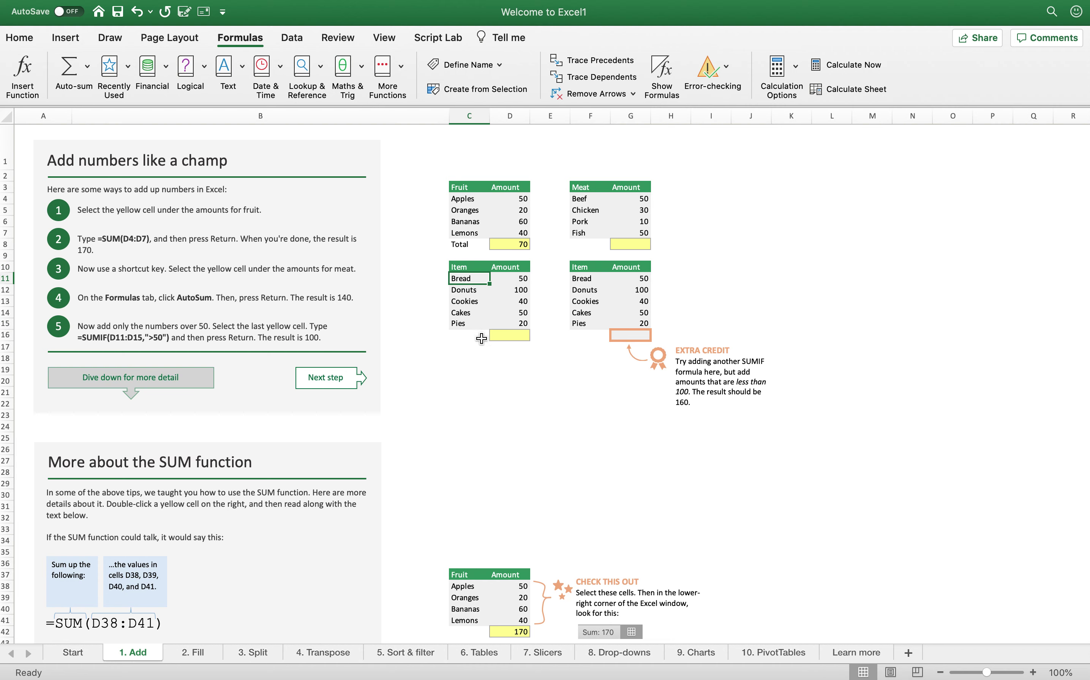
Read the Sum If arguments on the PowerPoint slide and match the condition range to the item column C10:C15 in Excel
{"action": "left_click", "coordinate": [508, 341]}
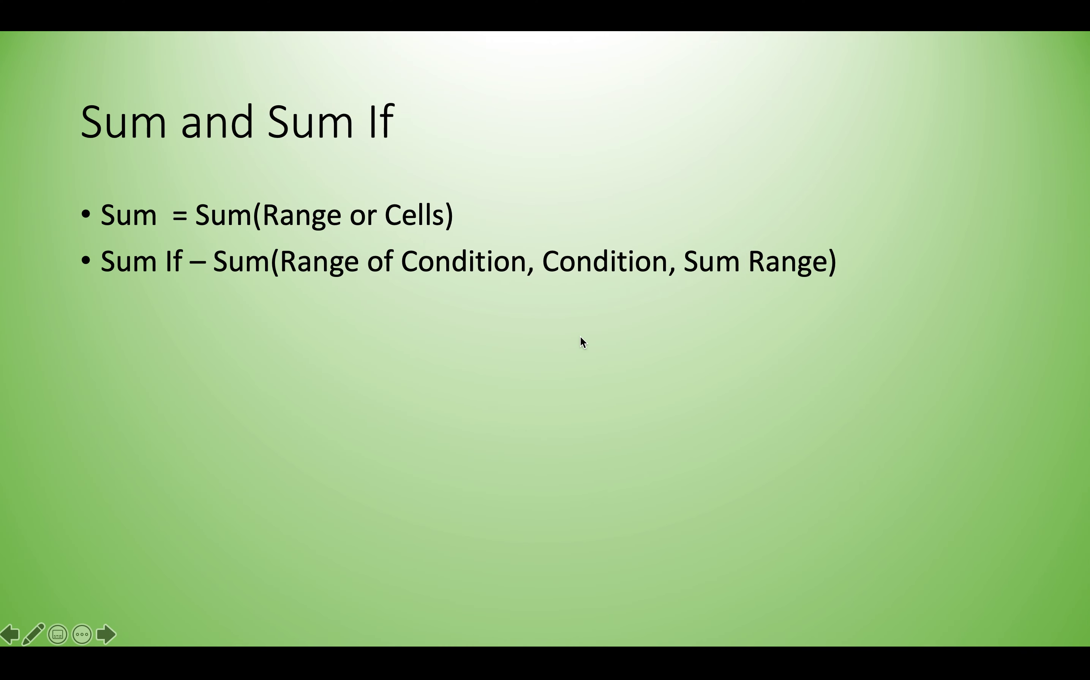
{"action": "left_click", "coordinate": [267, 261]}
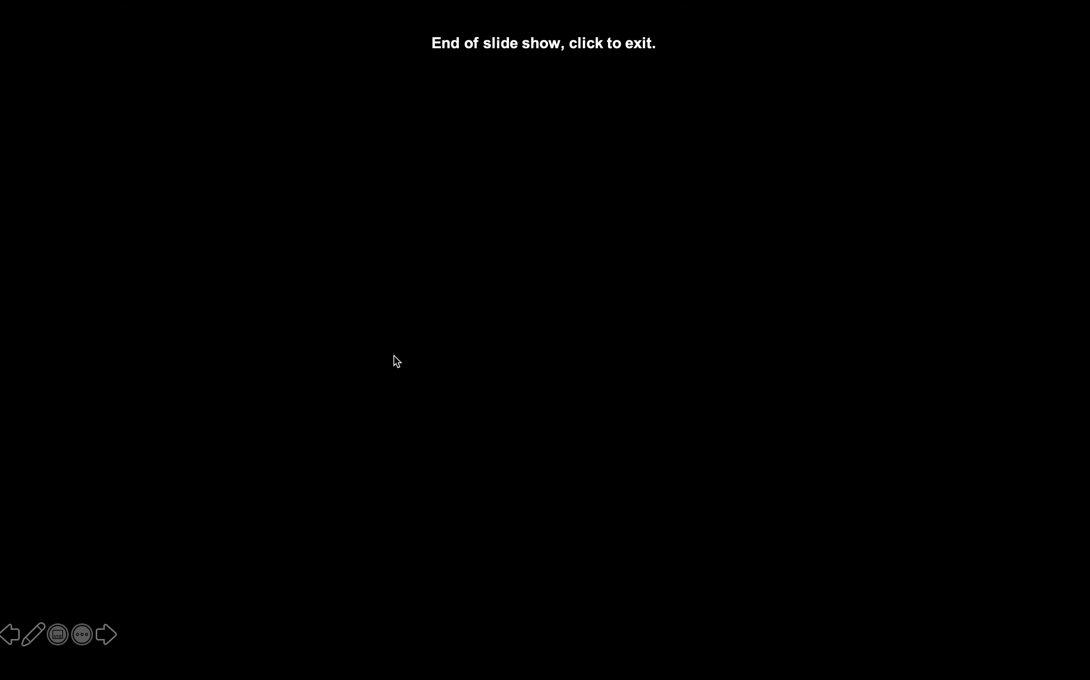
{"action": "left_click", "coordinate": [17, 634]}
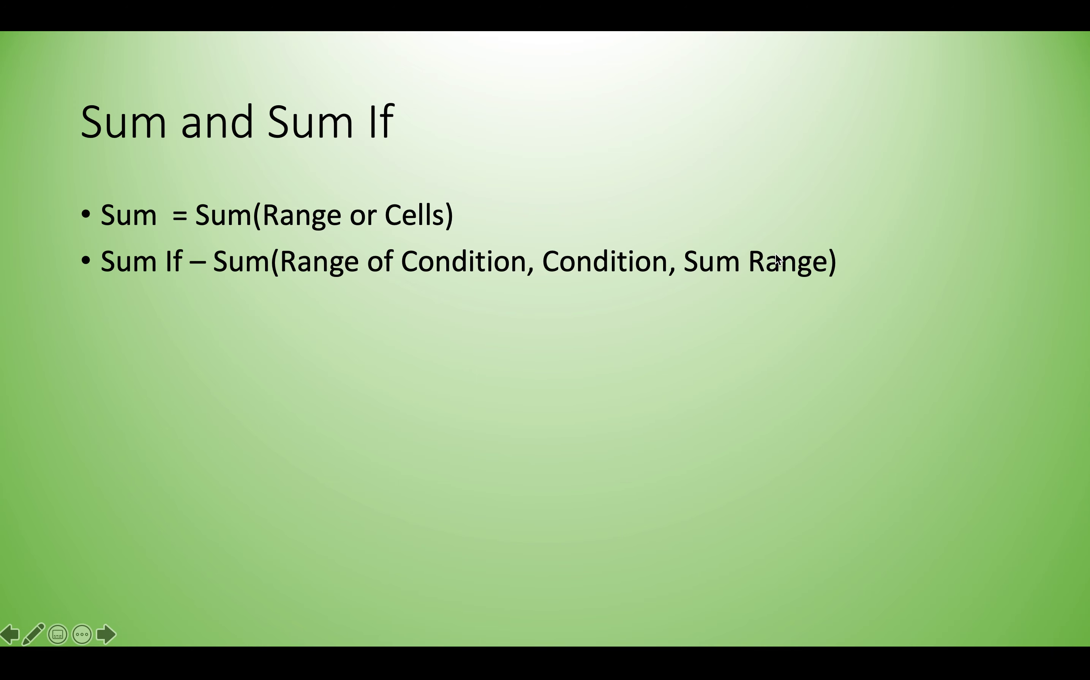
{"action": "key", "text": "super+Tab"}
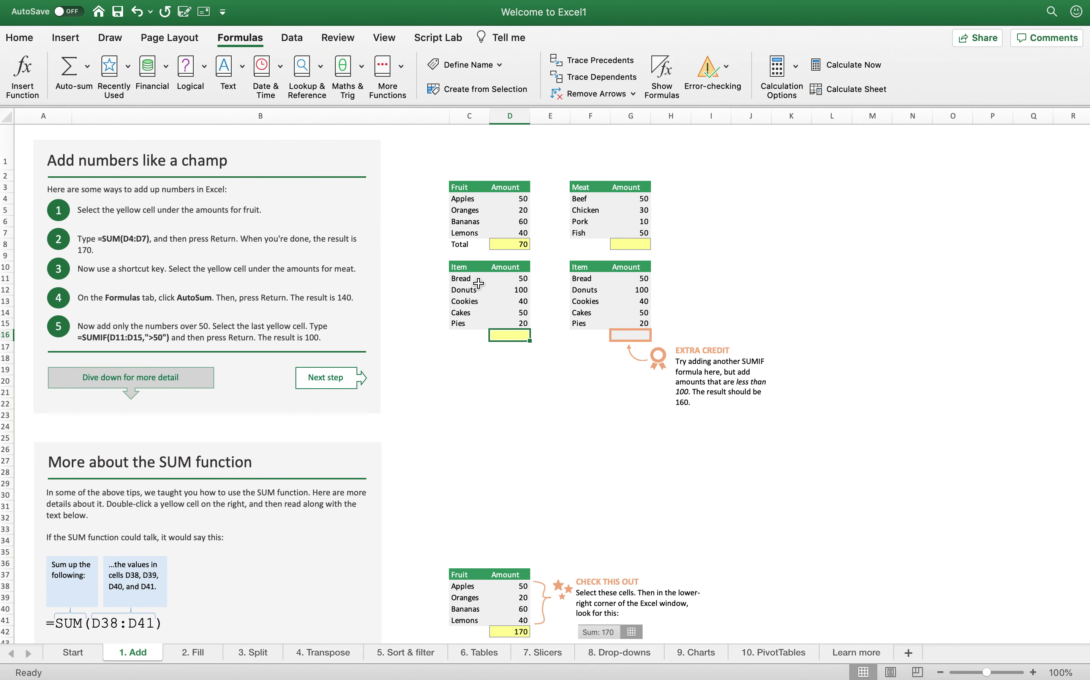
{"action": "left_click_drag", "start_coordinate": [464, 267], "coordinate": [463, 323]}
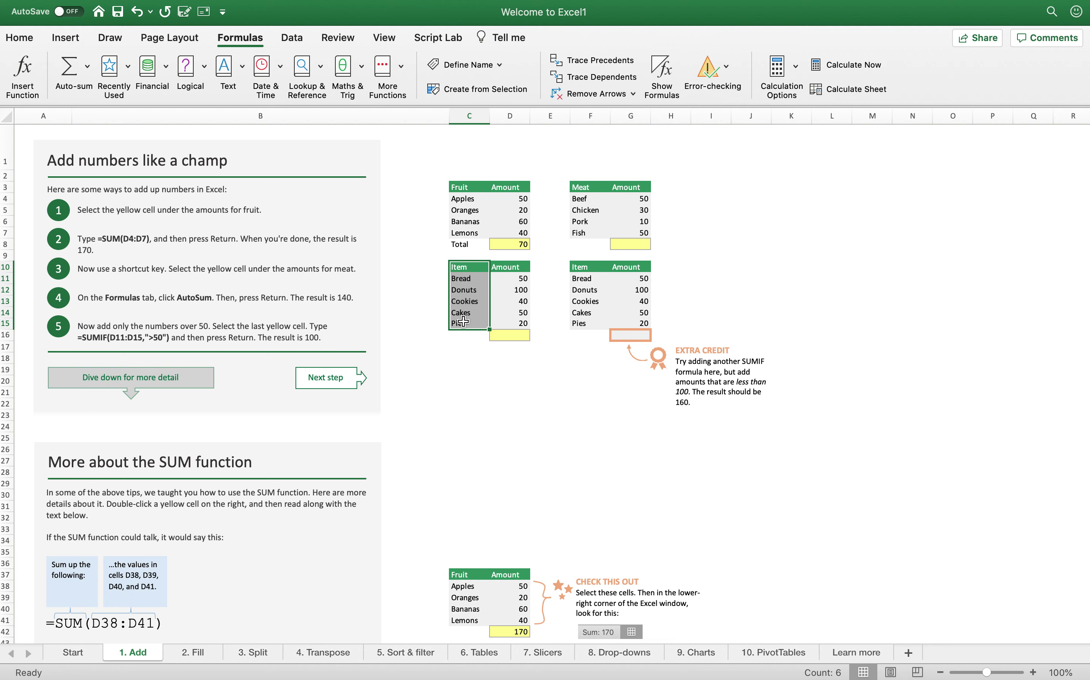
Start a SUMIF formula in D16 below the first item table, with the item column C10:C15 as its range
{"action": "left_click", "coordinate": [470, 282]}
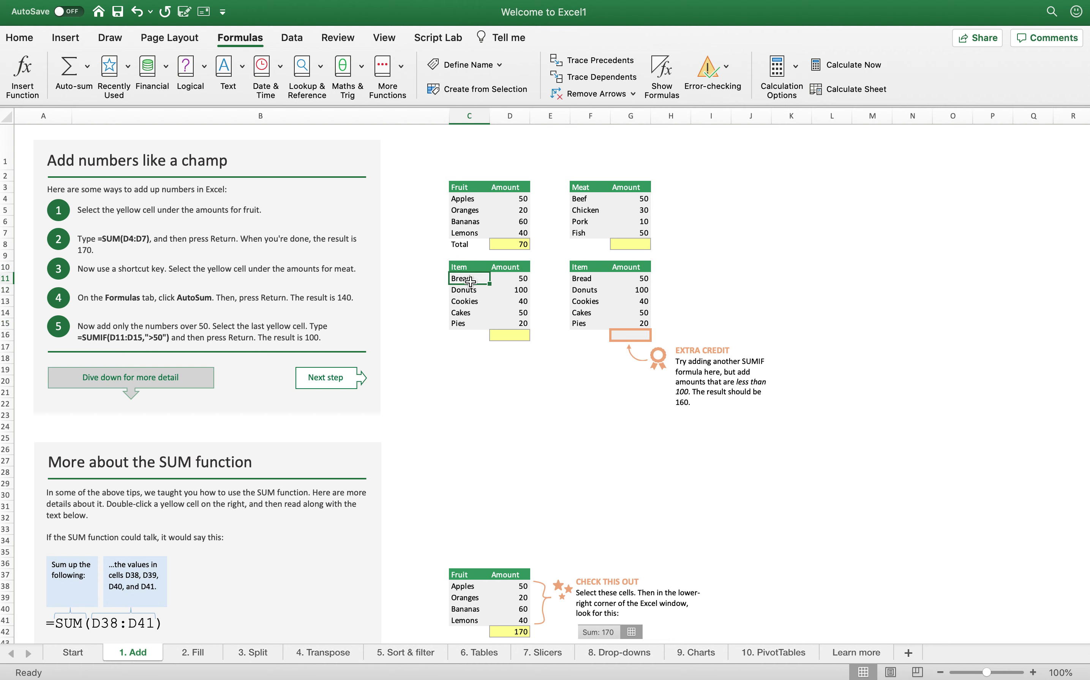
{"action": "left_click", "coordinate": [511, 279]}
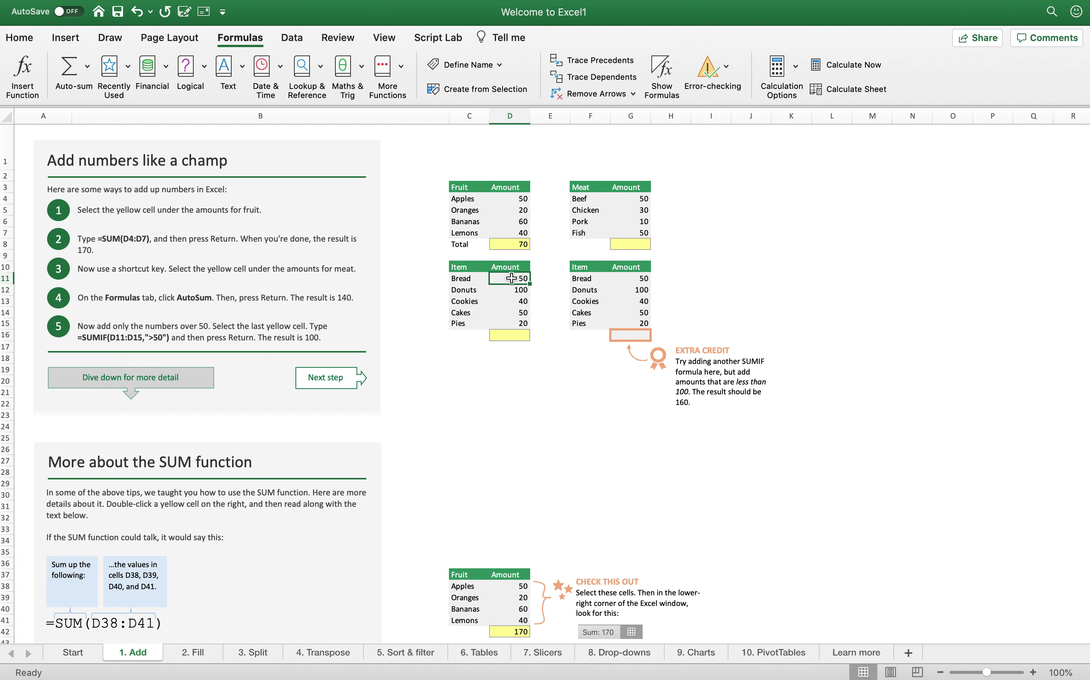
{"action": "left_click", "coordinate": [520, 336]}
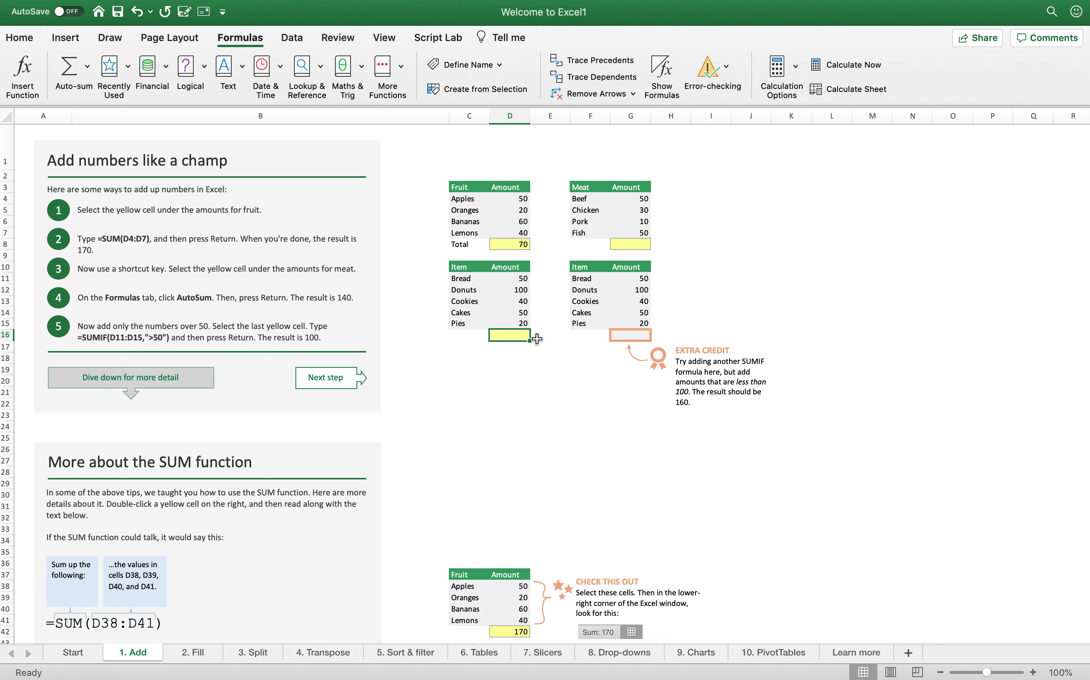
{"action": "type", "text": "=SUM"}
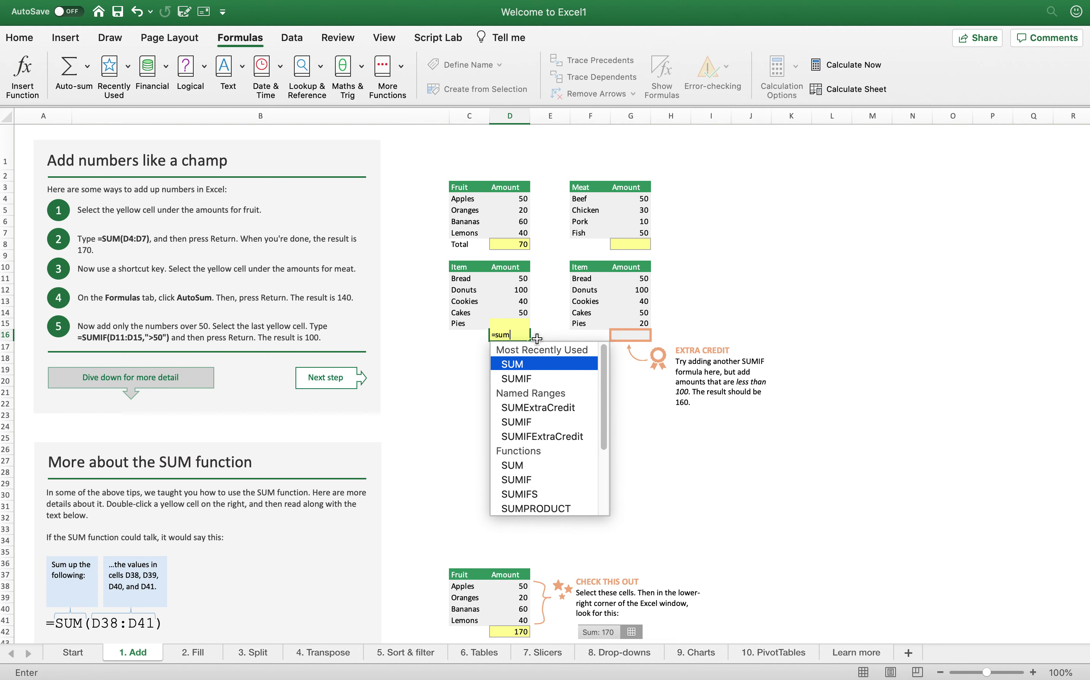
{"action": "key", "text": "Down"}
{"action": "key", "text": "Tab"}
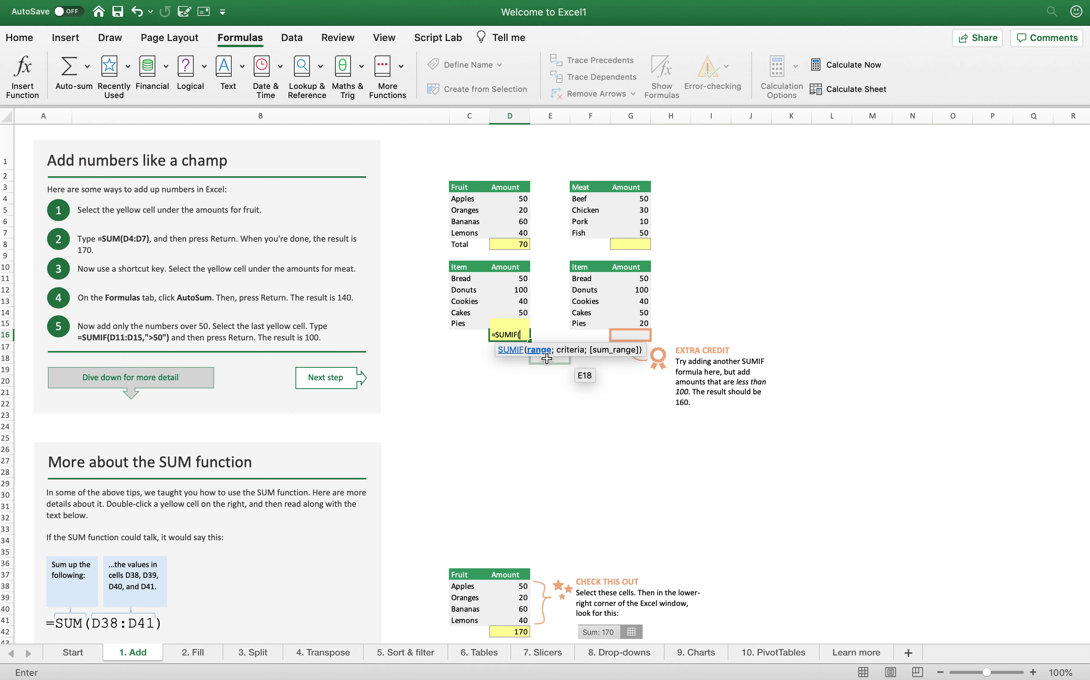
{"action": "left_click_drag", "start_coordinate": [464, 272], "coordinate": [467, 320]}
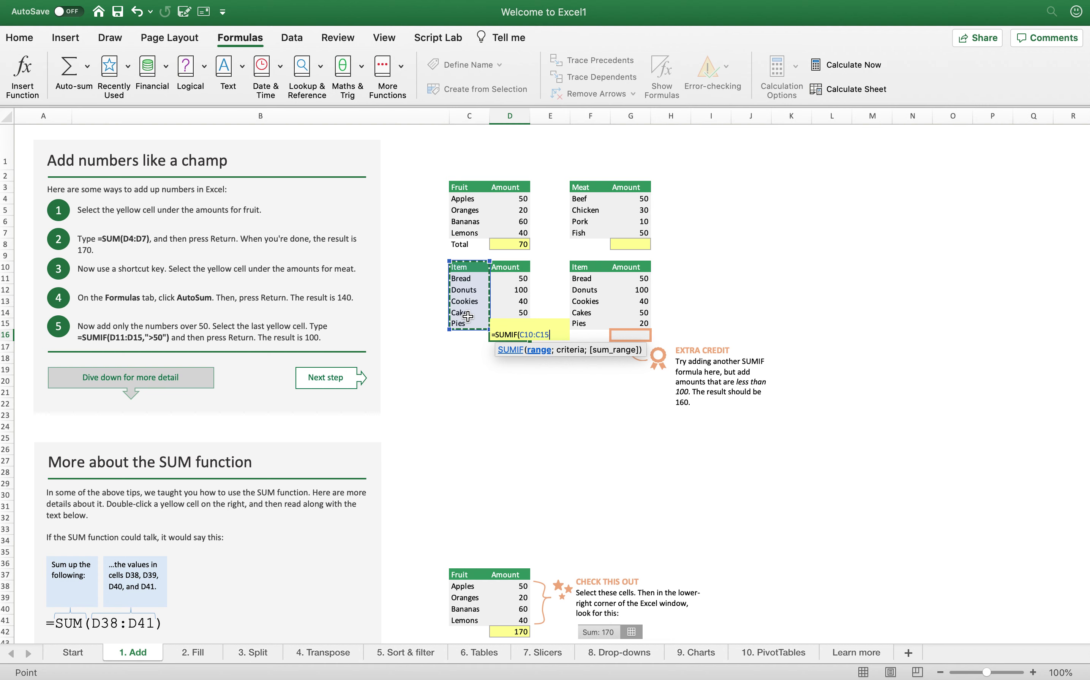
Complete the D16 formula with the Bread cell C11 as criteria and D10:D15 as the sum range
{"action": "type", "text": ";"}
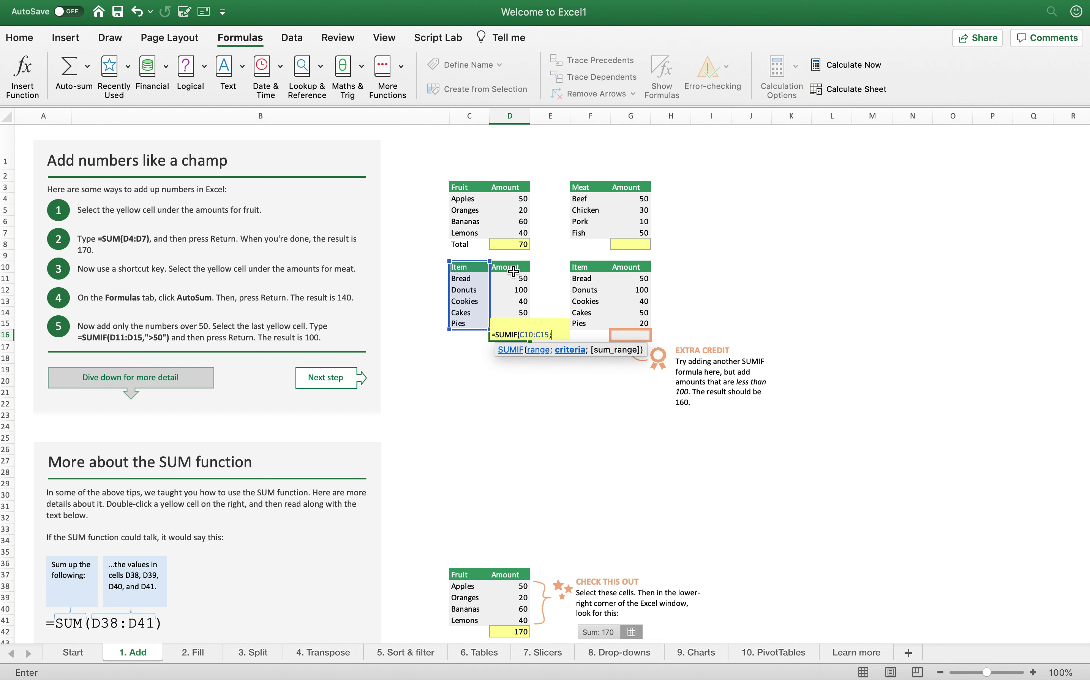
{"action": "left_click", "coordinate": [468, 280]}
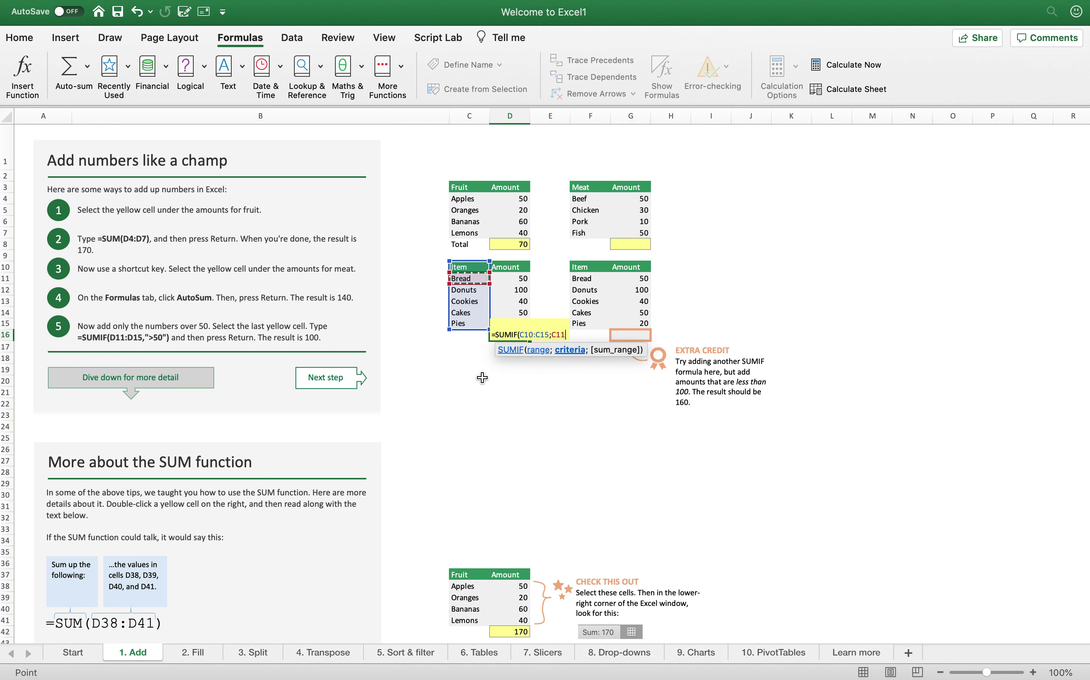
{"action": "type", "text": ";"}
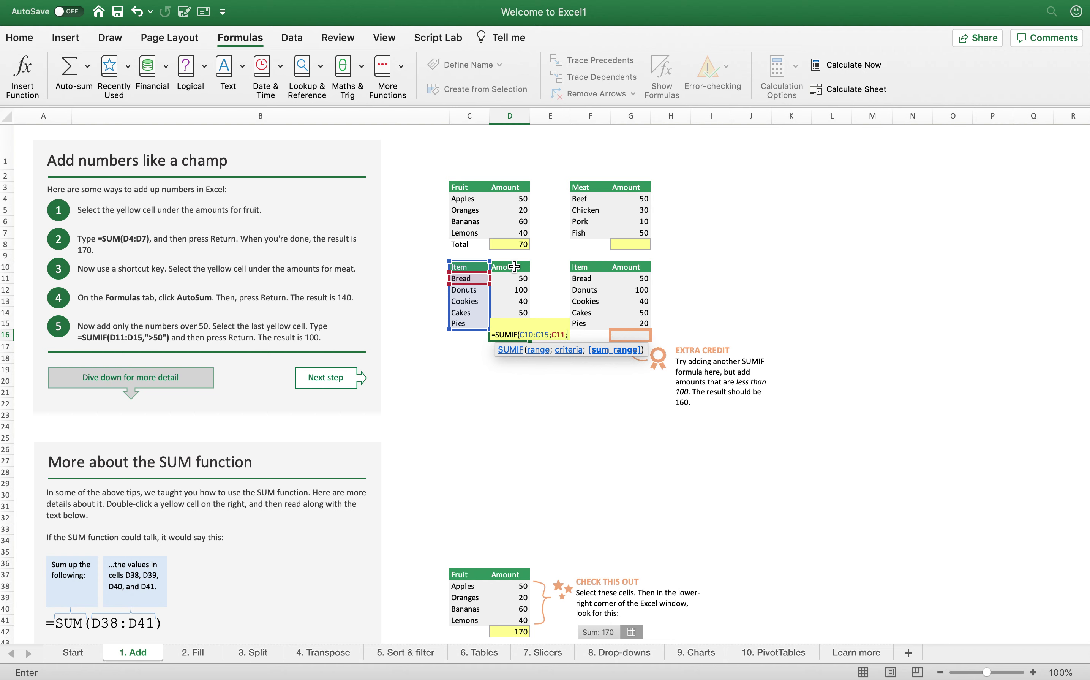
{"action": "left_click_drag", "start_coordinate": [514, 267], "coordinate": [514, 322]}
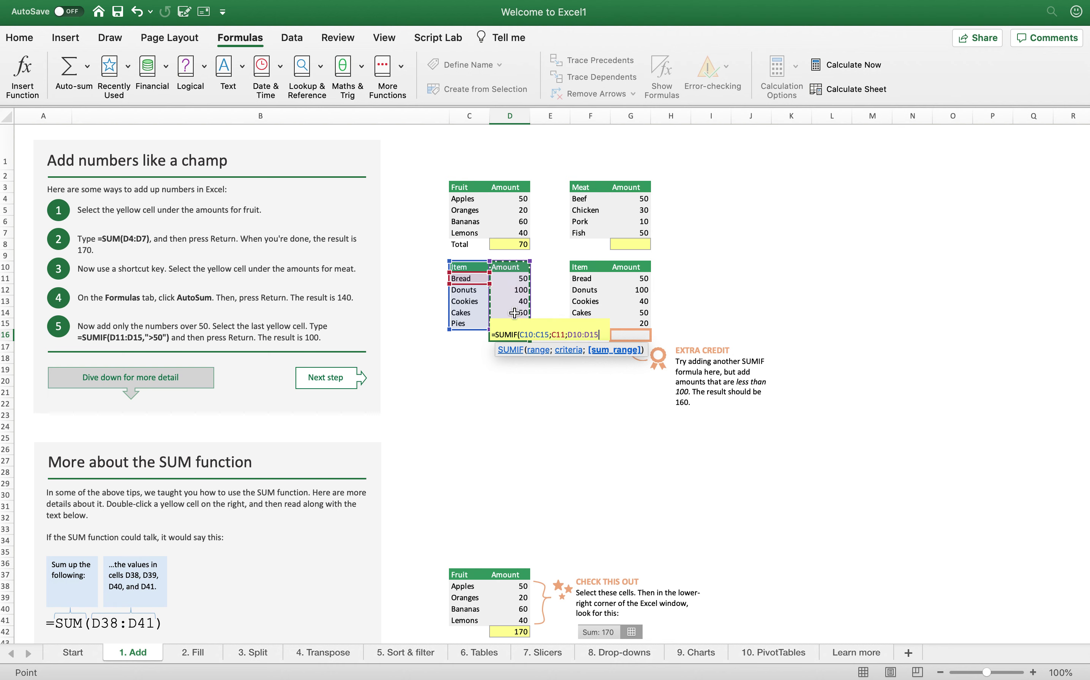
{"action": "key", "text": "Return"}
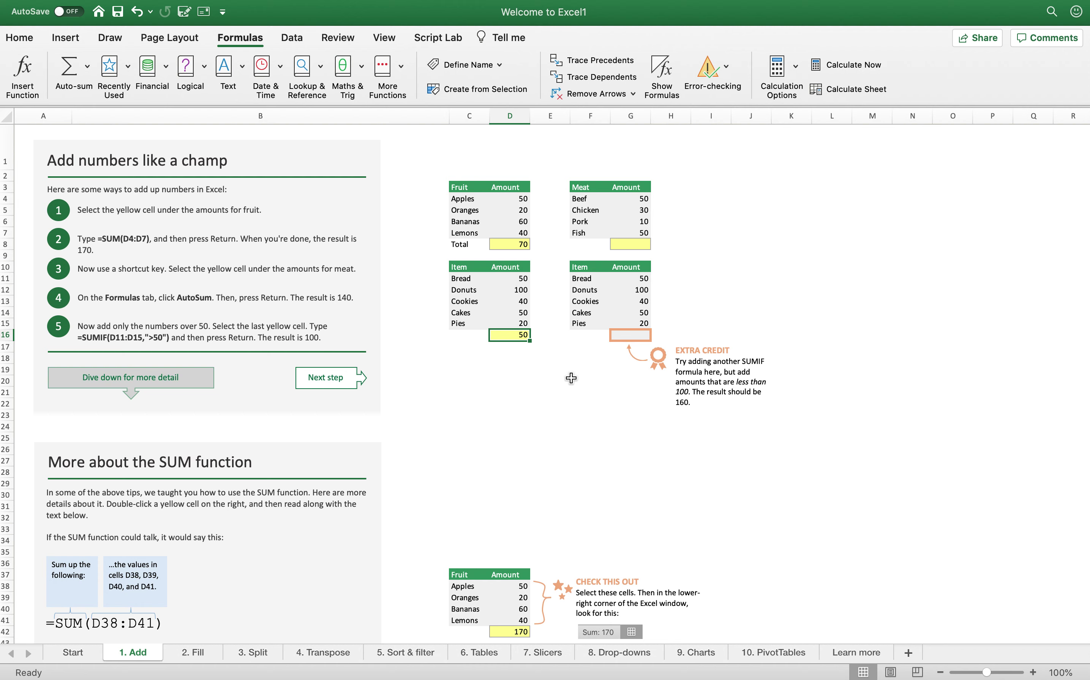
Copy Bread from C11 over the items in C12, C14 and C15, and end copying with total cell D16 selected
{"action": "left_click", "coordinate": [465, 280]}
{"action": "key", "text": "super+c"}
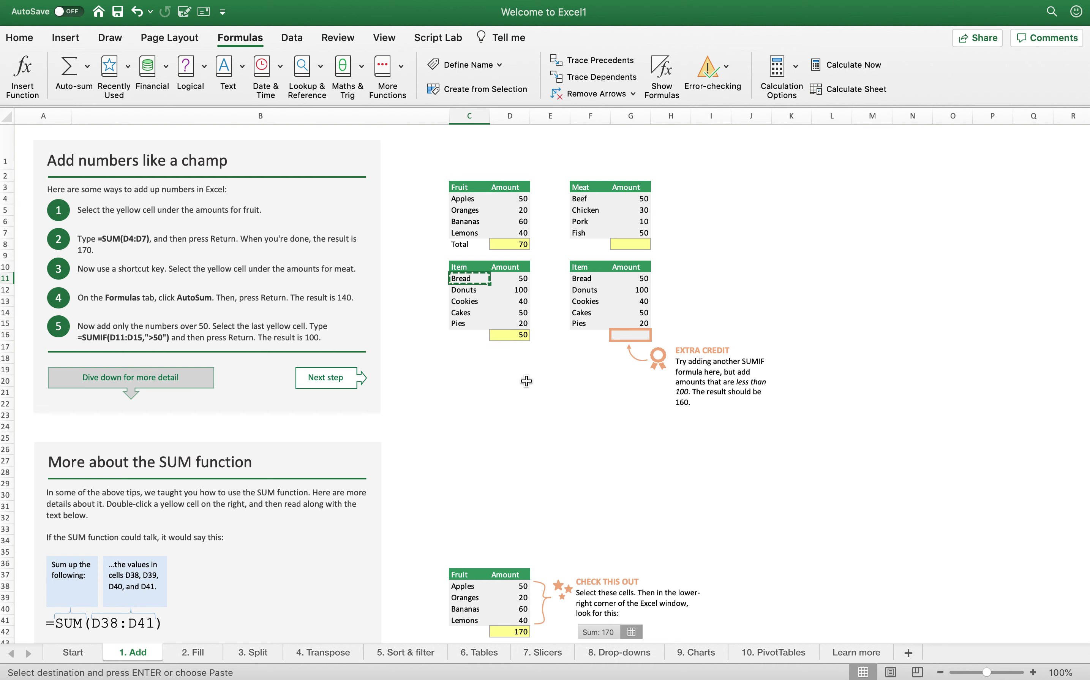
{"action": "left_click", "coordinate": [467, 292]}
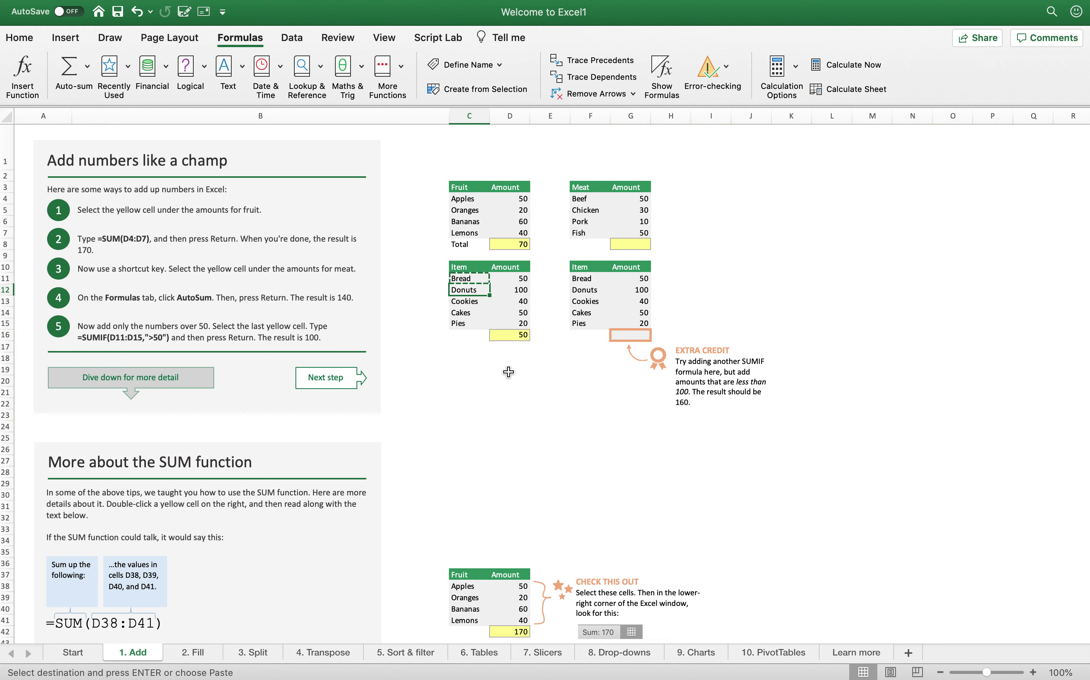
{"action": "key", "text": "super+v"}
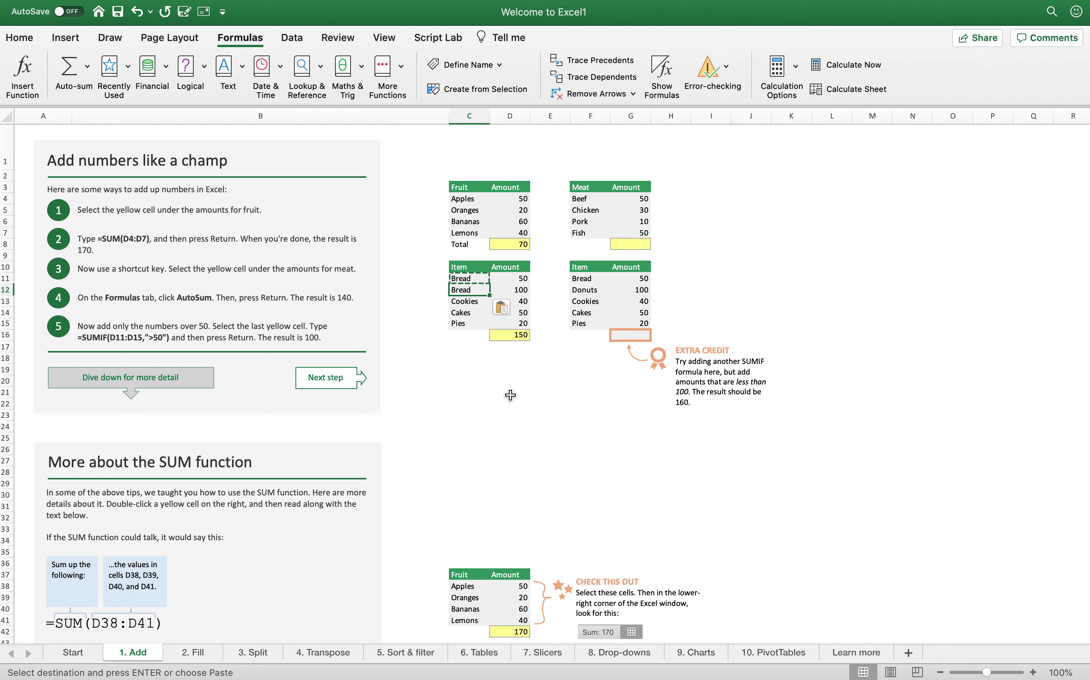
{"action": "left_click", "coordinate": [468, 316]}
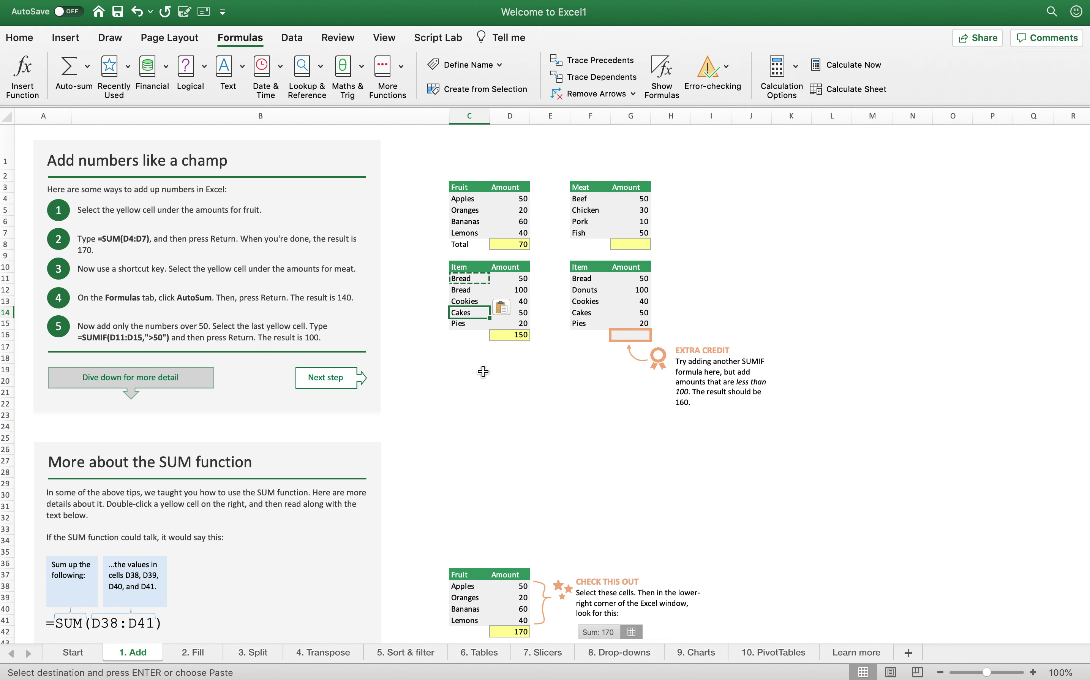
{"action": "key", "text": "super+v"}
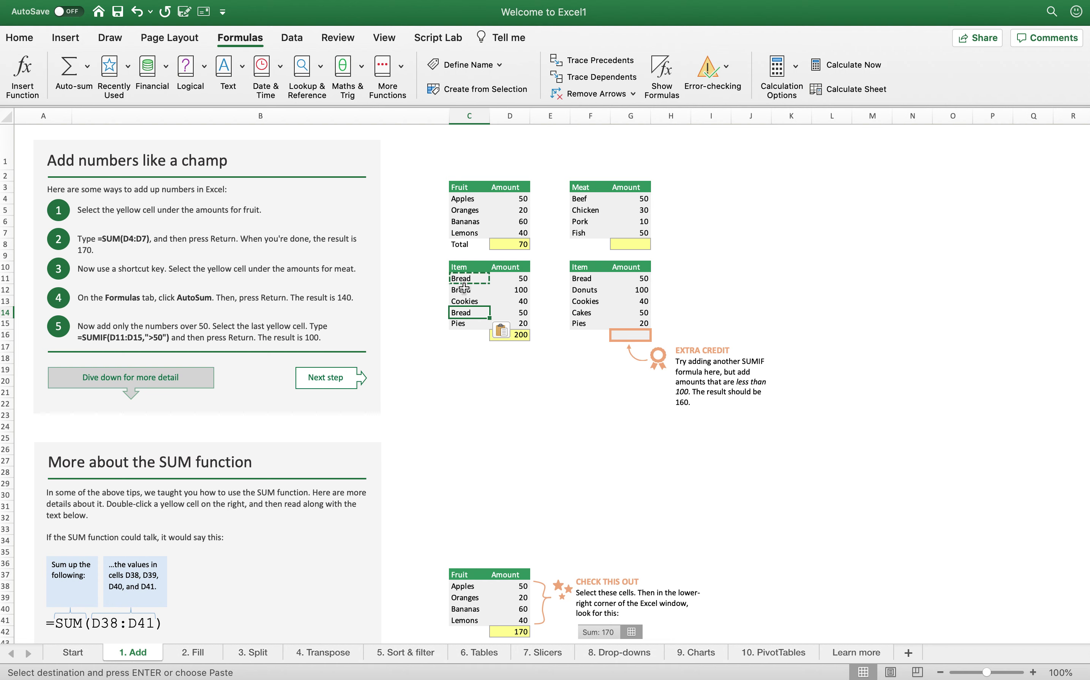
{"action": "left_click_drag", "start_coordinate": [464, 278], "coordinate": [464, 290]}
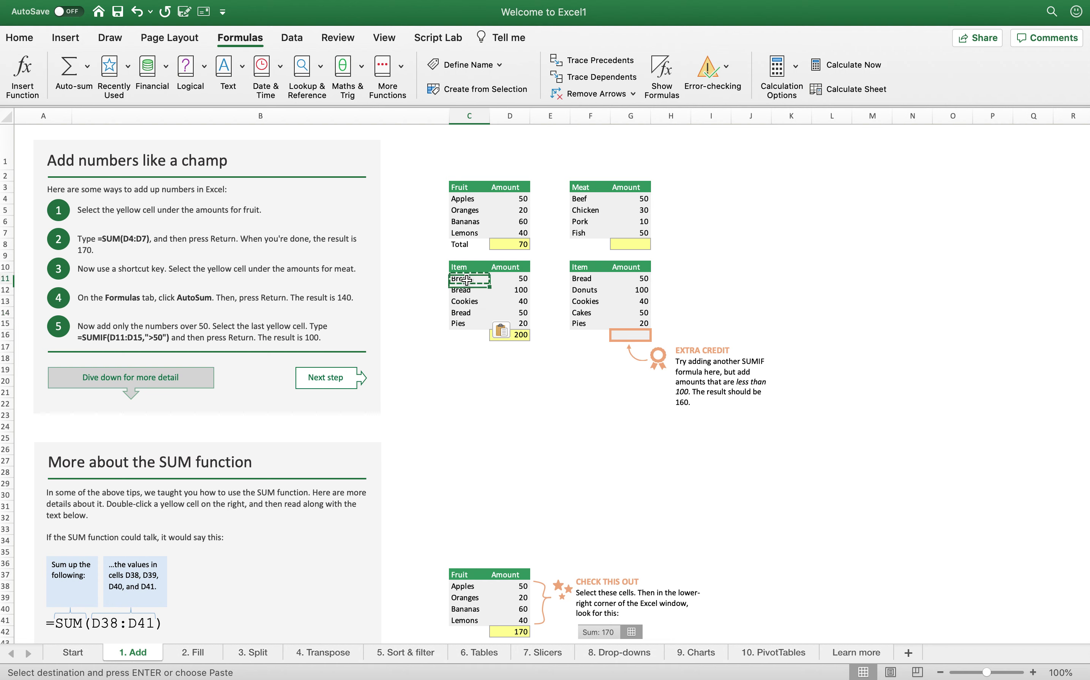
{"action": "left_click", "coordinate": [470, 324]}
{"action": "key", "text": "super+v"}
{"action": "left_click", "coordinate": [530, 396]}
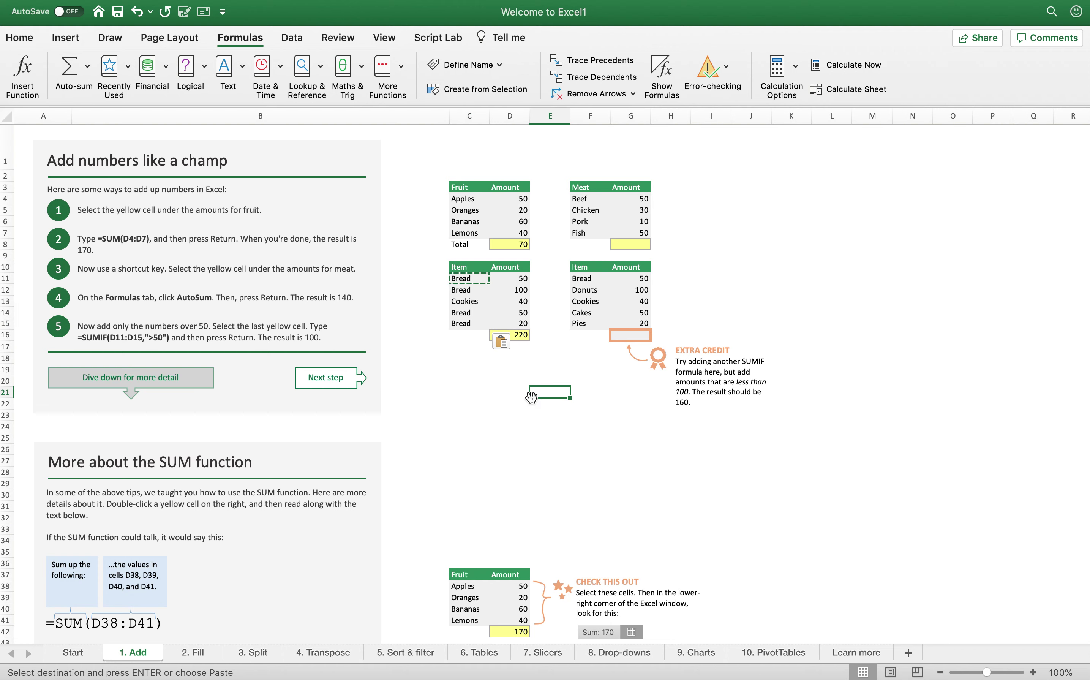
{"action": "left_click", "coordinate": [522, 338]}
{"action": "key", "text": "Escape"}
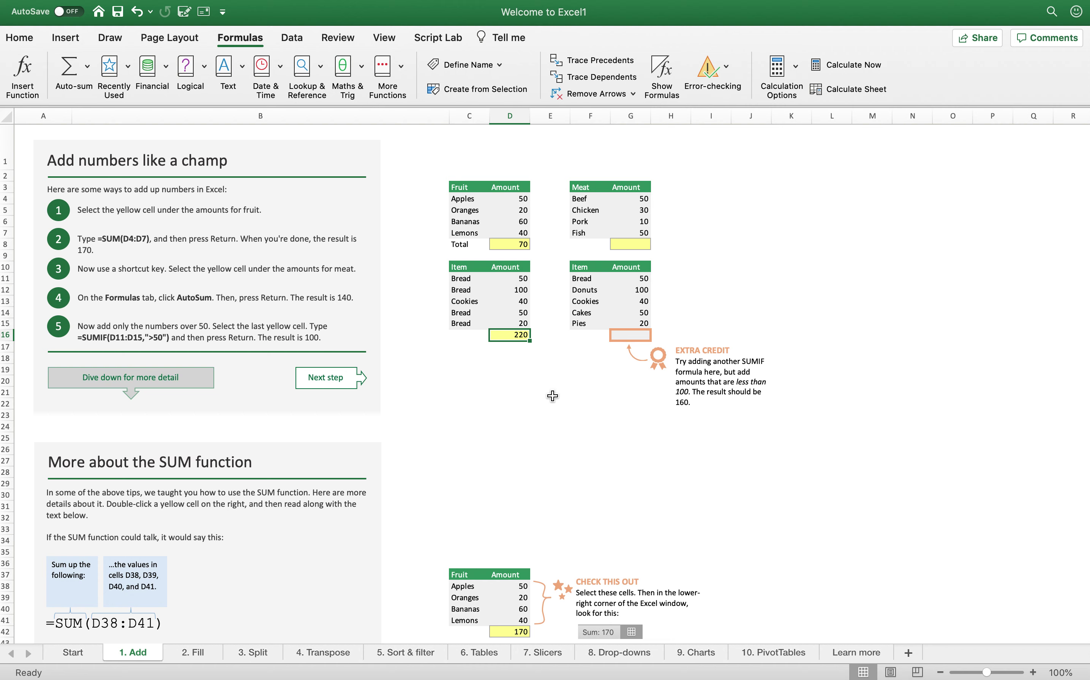
Review the first item table's item column and its amounts in D10:D15, and switch to PowerPoint
{"action": "left_click_drag", "start_coordinate": [459, 270], "coordinate": [460, 321]}
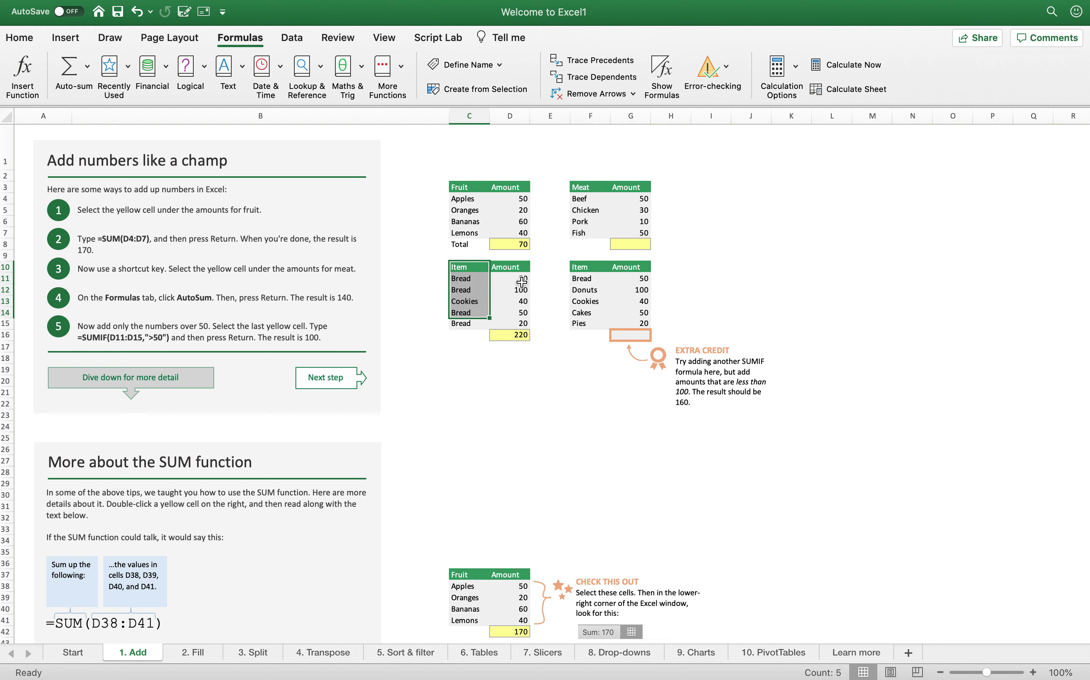
{"action": "left_click_drag", "start_coordinate": [517, 269], "coordinate": [523, 330]}
{"action": "key", "text": "super+Tab"}
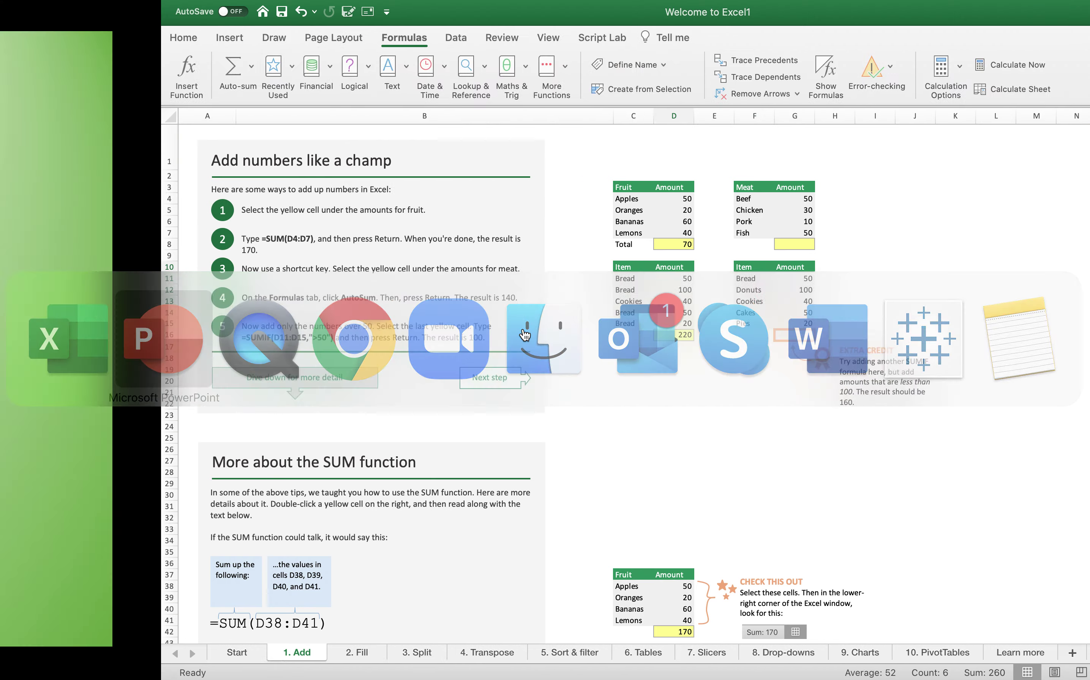